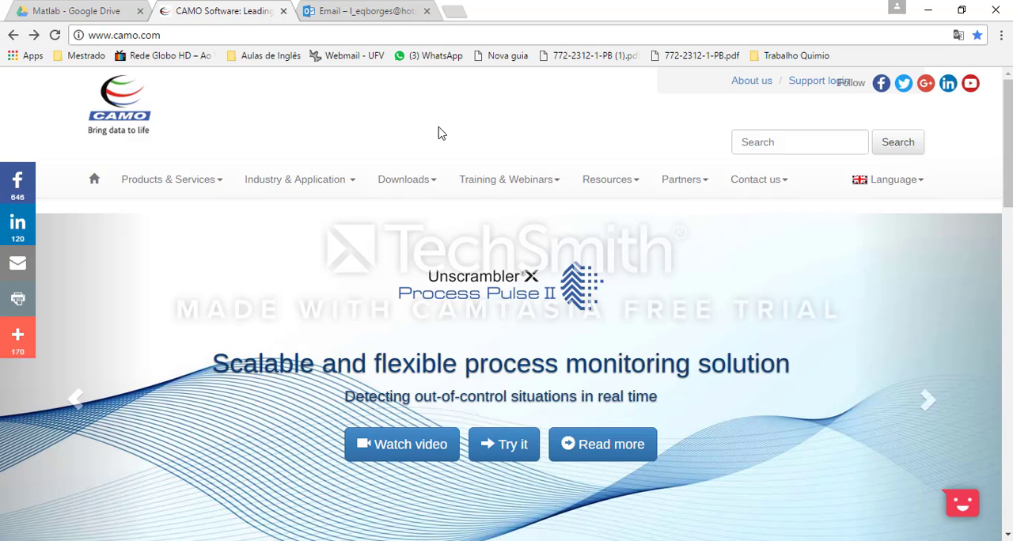
Step: Open the CAMO home page and highlight the version number of the new Unscrambler X release
{"action": "left_click", "coordinate": [96, 183]}
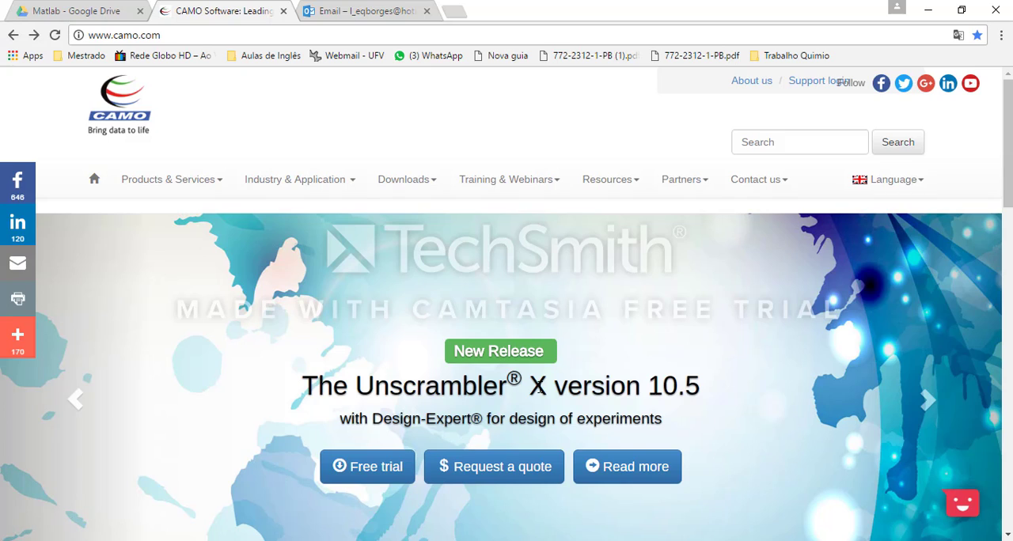
{"action": "left_click_drag", "start_coordinate": [652, 385], "coordinate": [728, 383]}
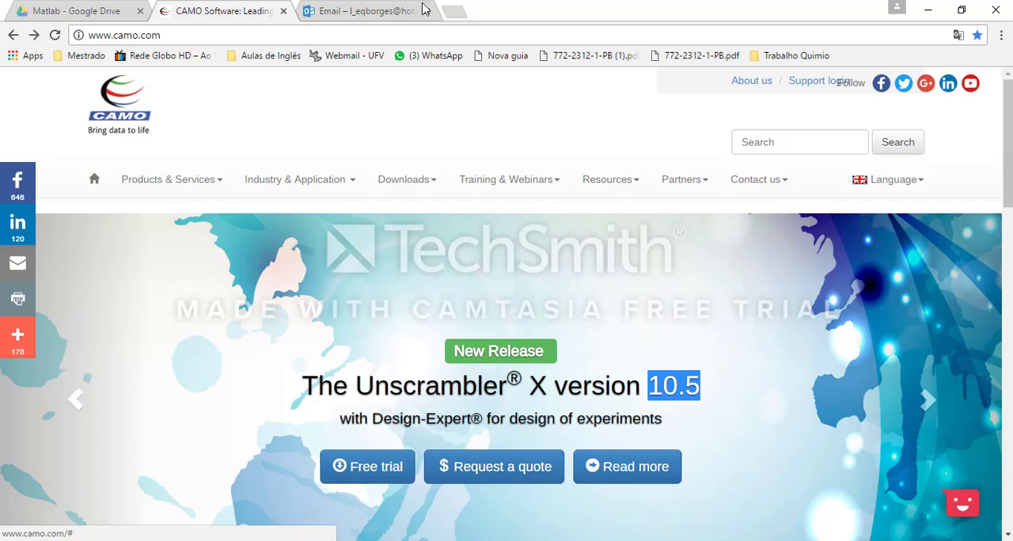
Step: Switch to the Outlook email from CAMO's representative, review its introduction and highlight the paragraph on special conditions for companies, non-profits and academics
{"action": "left_click", "coordinate": [386, 9]}
{"action": "scroll", "coordinate": [380, 278], "scroll_direction": "up", "scroll_amount": 5}
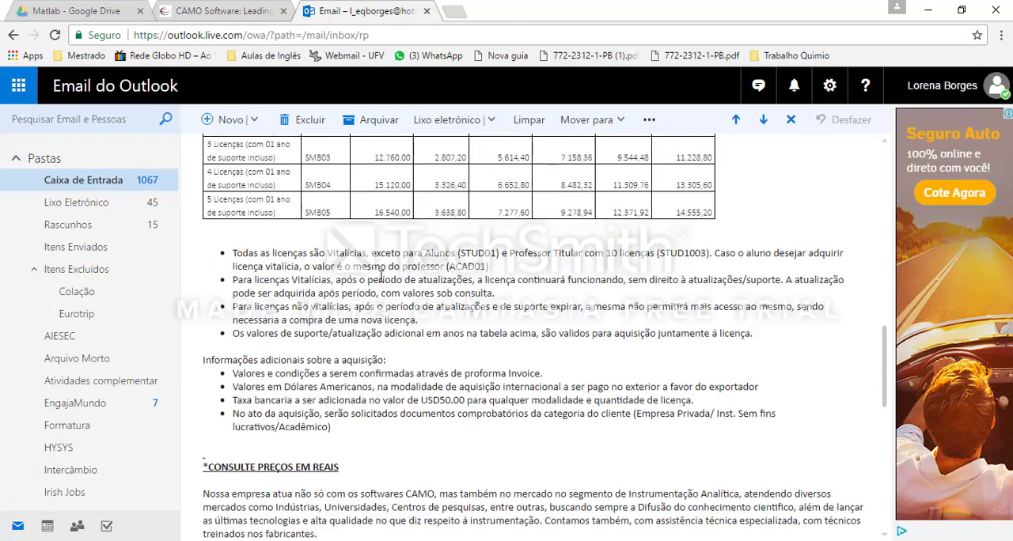
{"action": "scroll", "coordinate": [380, 278], "scroll_direction": "up", "scroll_amount": 8}
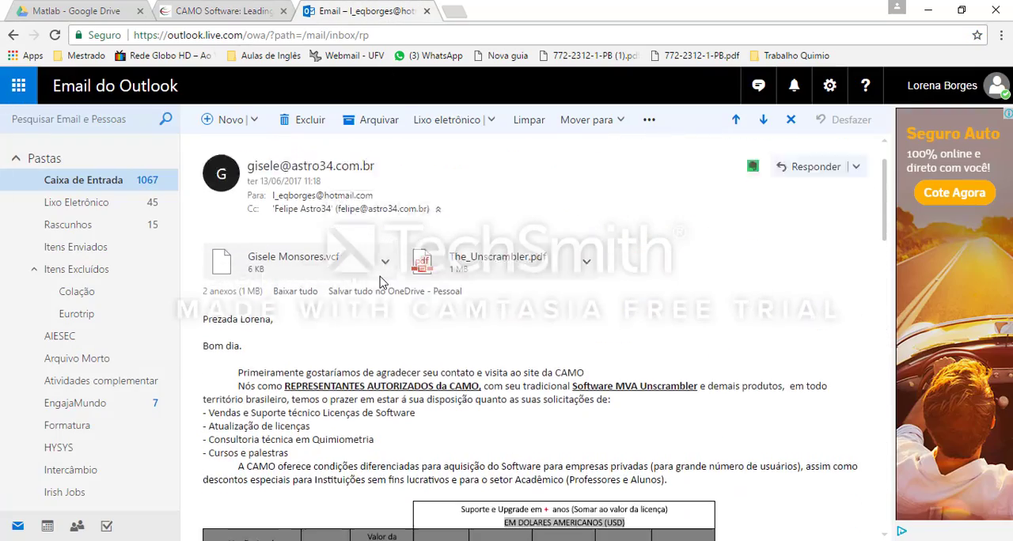
{"action": "scroll", "coordinate": [381, 281], "scroll_direction": "down", "scroll_amount": 3}
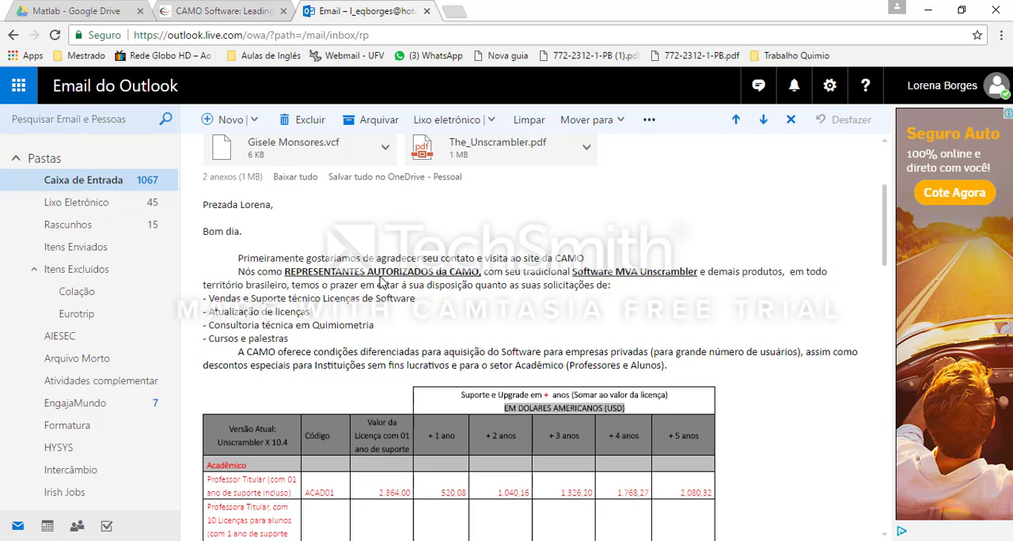
{"action": "scroll", "coordinate": [382, 278], "scroll_direction": "up", "scroll_amount": 4}
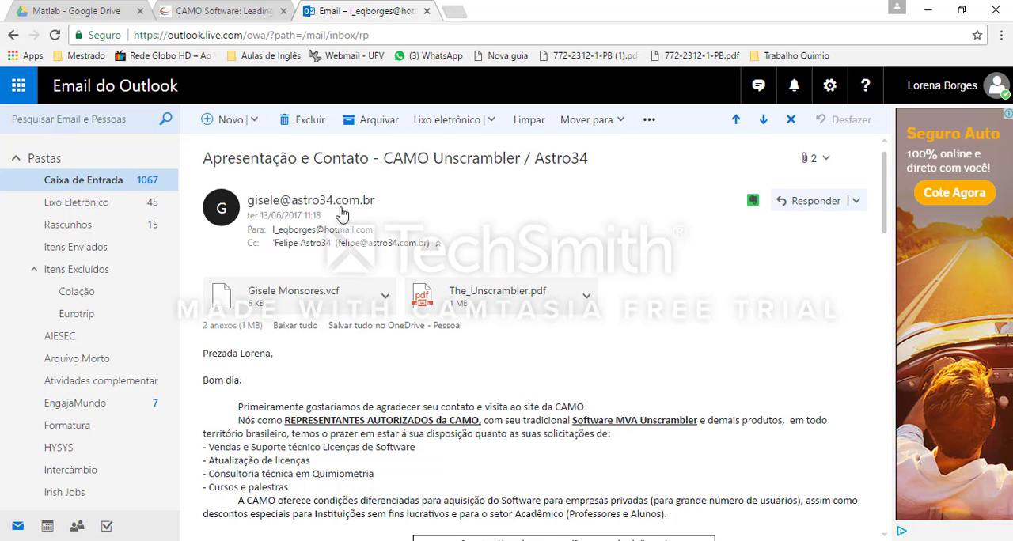
{"action": "scroll", "coordinate": [332, 386], "scroll_direction": "down", "scroll_amount": 1}
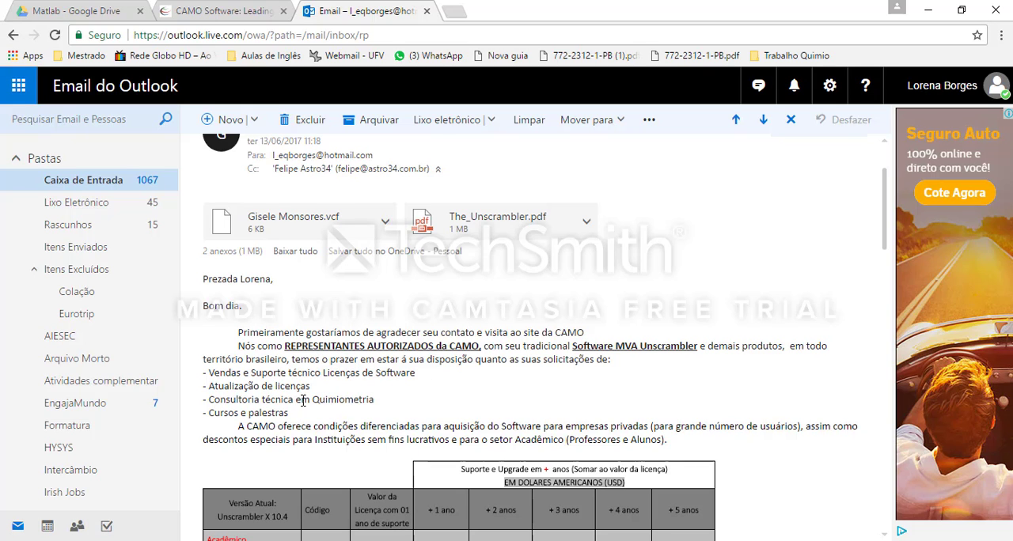
{"action": "scroll", "coordinate": [357, 393], "scroll_direction": "down", "scroll_amount": 5}
{"action": "scroll", "coordinate": [357, 393], "scroll_direction": "up", "scroll_amount": 5}
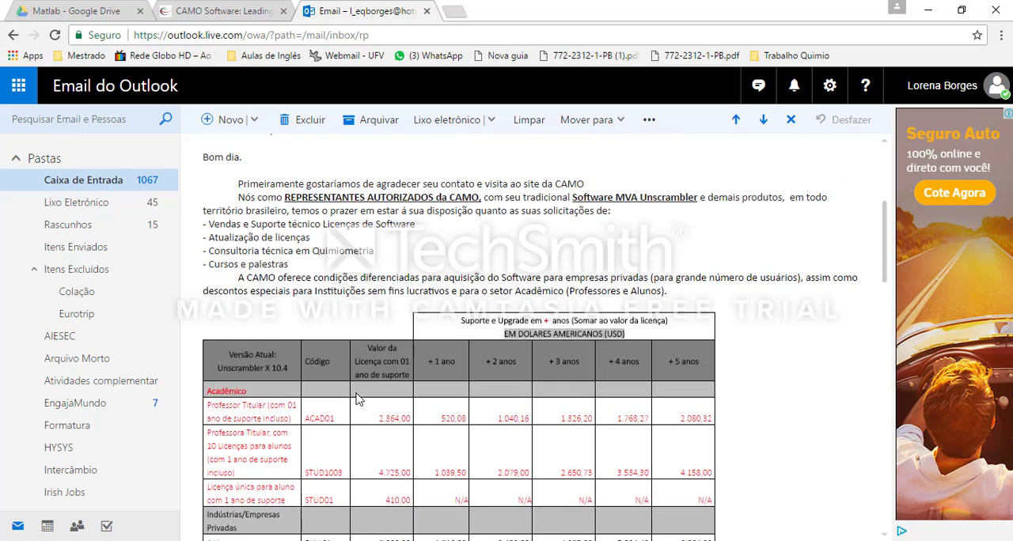
{"action": "scroll", "coordinate": [357, 393], "scroll_direction": "down", "scroll_amount": 2}
{"action": "left_click_drag", "start_coordinate": [238, 277], "coordinate": [572, 304]}
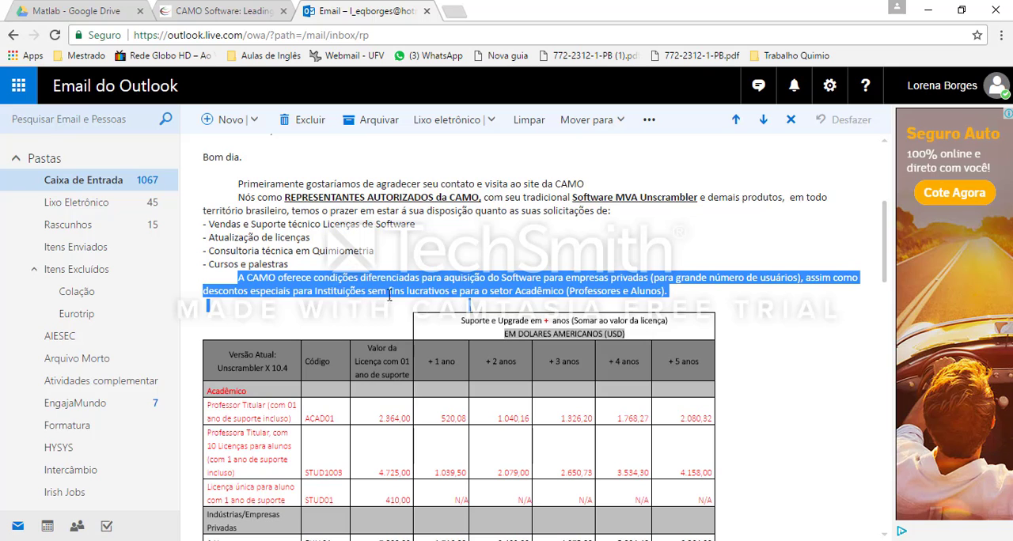
Step: Examine the licence price table's headings, highlighting the US dollar currency line and the "+ 1 ano" support column
{"action": "scroll", "coordinate": [523, 297], "scroll_direction": "down", "scroll_amount": 3}
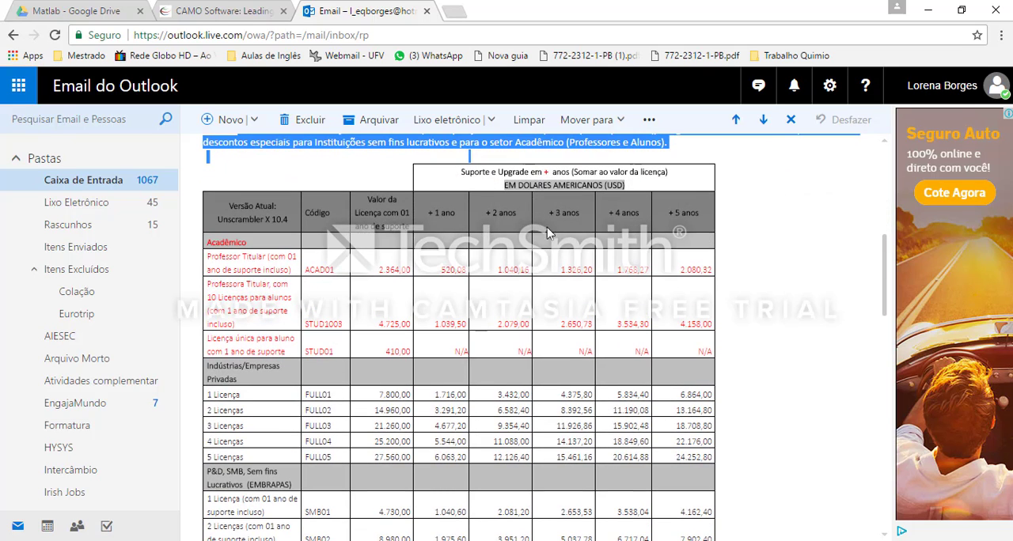
{"action": "left_click_drag", "start_coordinate": [504, 185], "coordinate": [635, 191]}
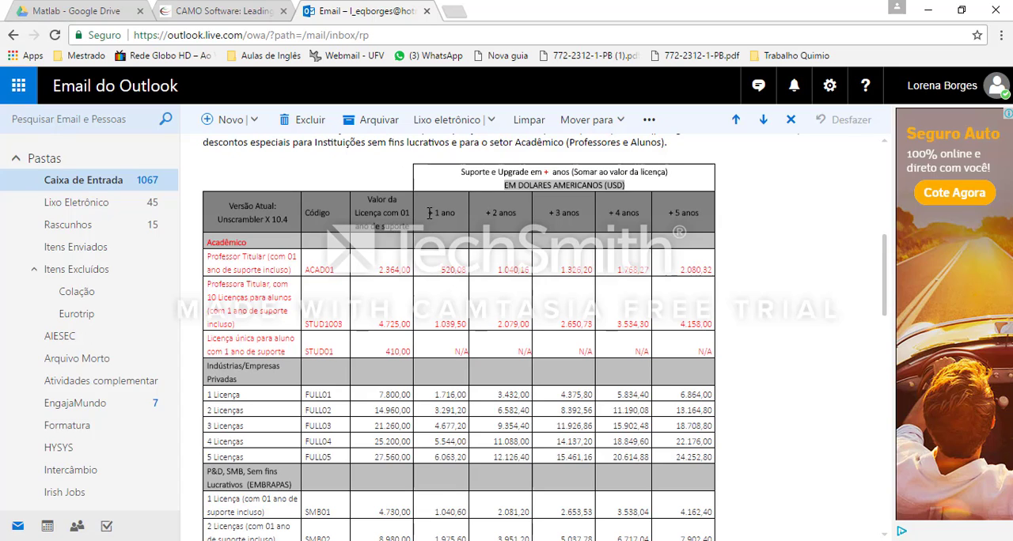
{"action": "left_click_drag", "start_coordinate": [427, 214], "coordinate": [716, 199]}
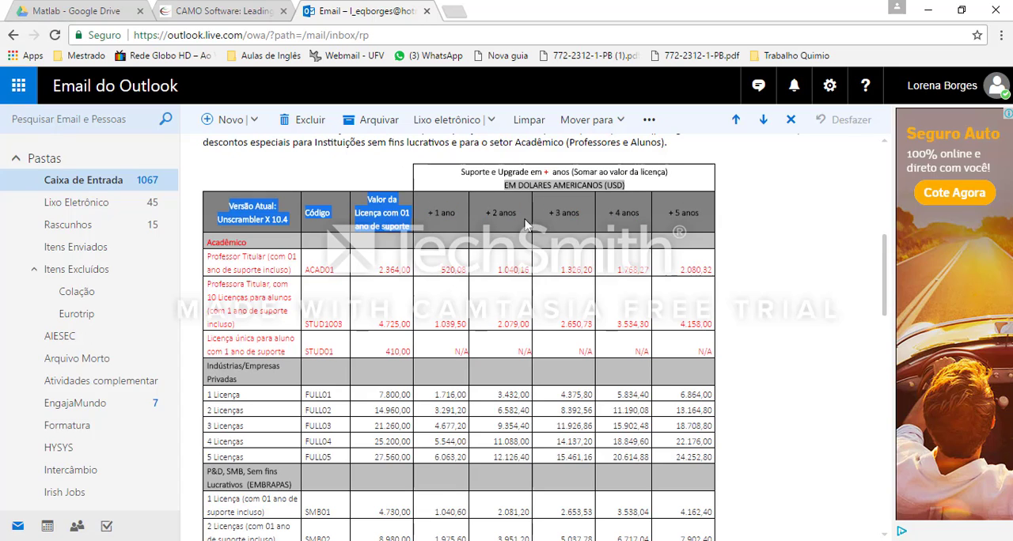
{"action": "left_click", "coordinate": [452, 215]}
{"action": "left_click_drag", "start_coordinate": [441, 215], "coordinate": [457, 215]}
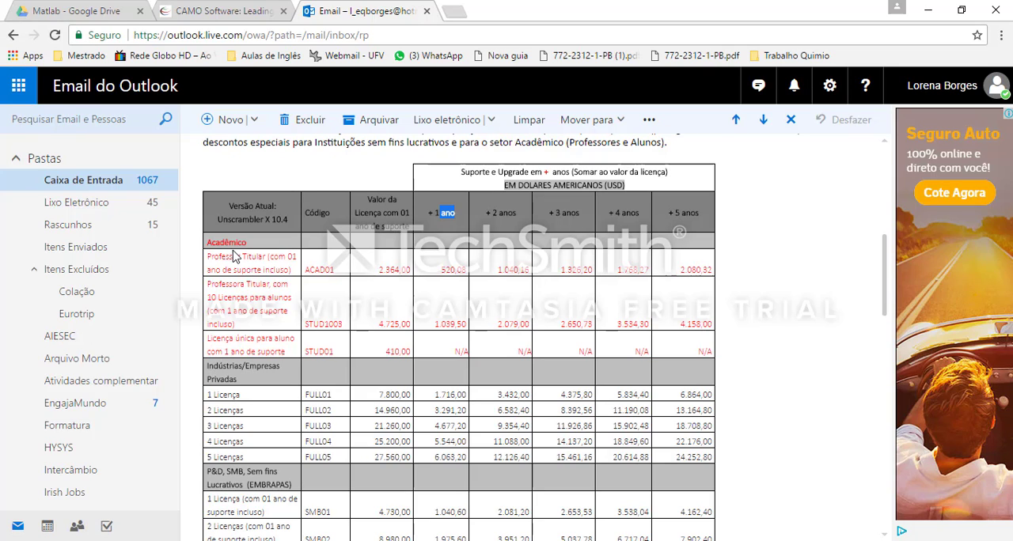
Step: Examine the Acadêmico section of the price table, highlighting the prices for professor, professor with 10 student licences, and single student licence
{"action": "left_click_drag", "start_coordinate": [208, 242], "coordinate": [257, 244]}
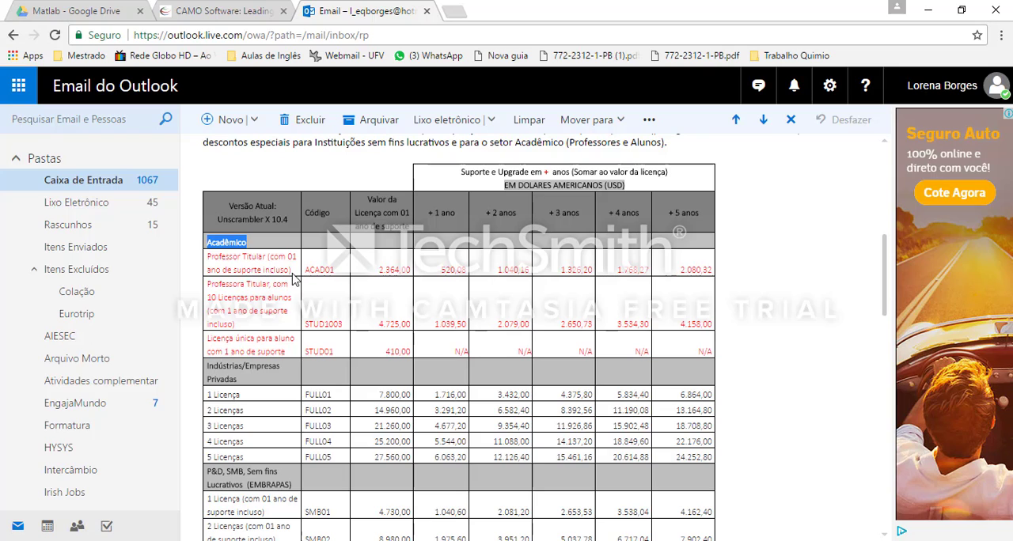
{"action": "double_click", "coordinate": [453, 270]}
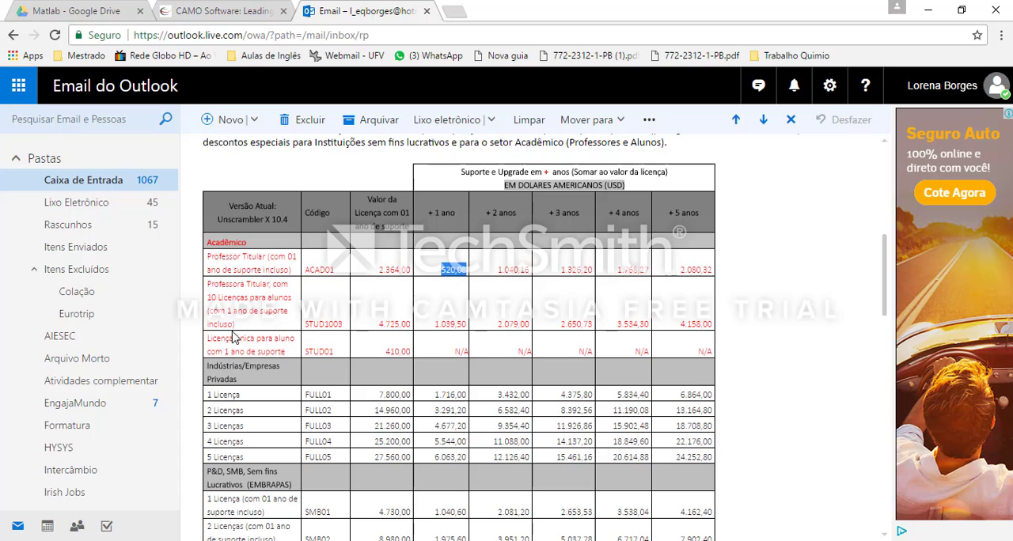
{"action": "left_click_drag", "start_coordinate": [377, 325], "coordinate": [704, 322]}
{"action": "scroll", "coordinate": [322, 336], "scroll_direction": "down", "scroll_amount": 1}
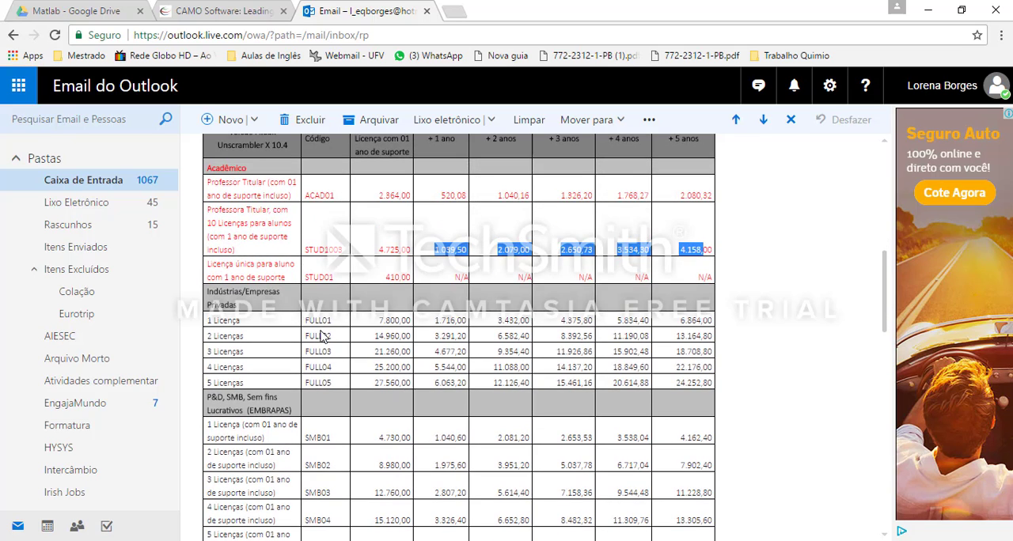
{"action": "scroll", "coordinate": [321, 336], "scroll_direction": "up", "scroll_amount": 1}
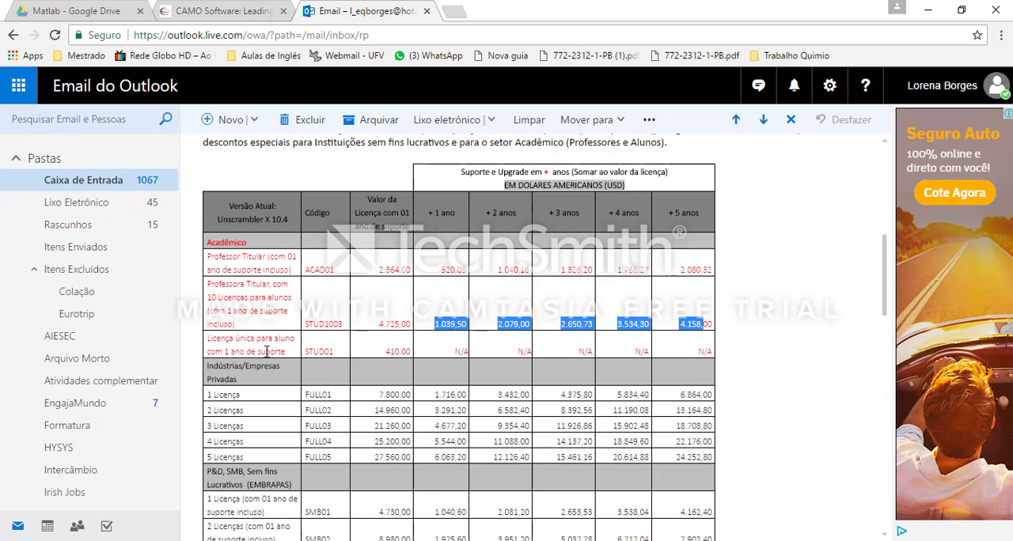
{"action": "left_click_drag", "start_coordinate": [380, 350], "coordinate": [413, 351]}
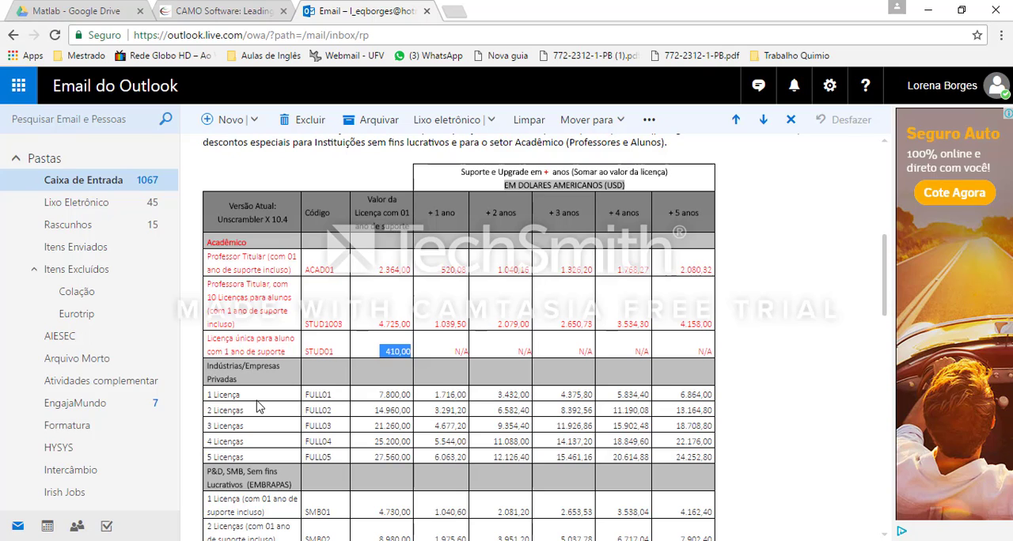
Step: Examine the Indústrias/Empresas Privadas section, highlighting the single-licence price and its one-year support cost
{"action": "left_click_drag", "start_coordinate": [207, 362], "coordinate": [255, 380]}
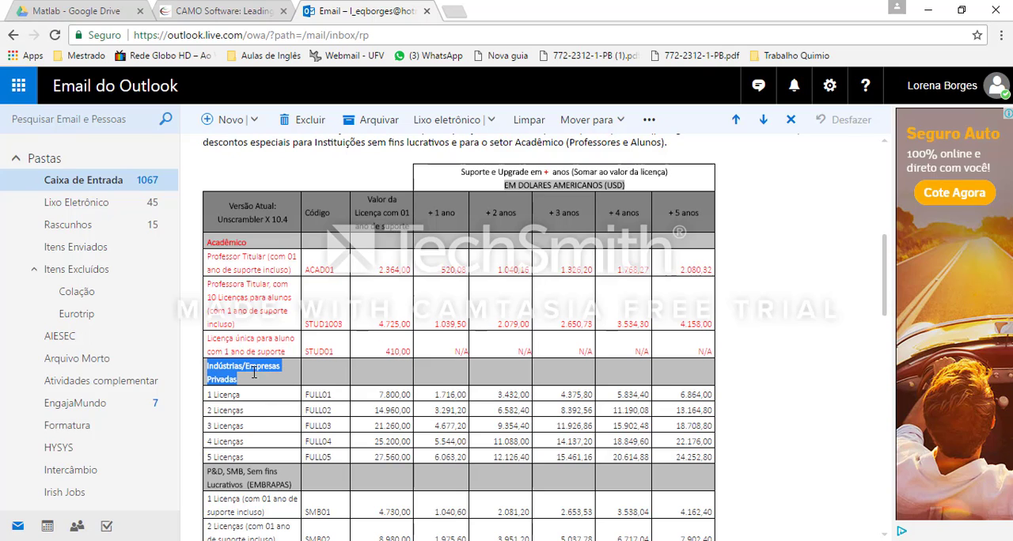
{"action": "scroll", "coordinate": [238, 372], "scroll_direction": "down", "scroll_amount": 1}
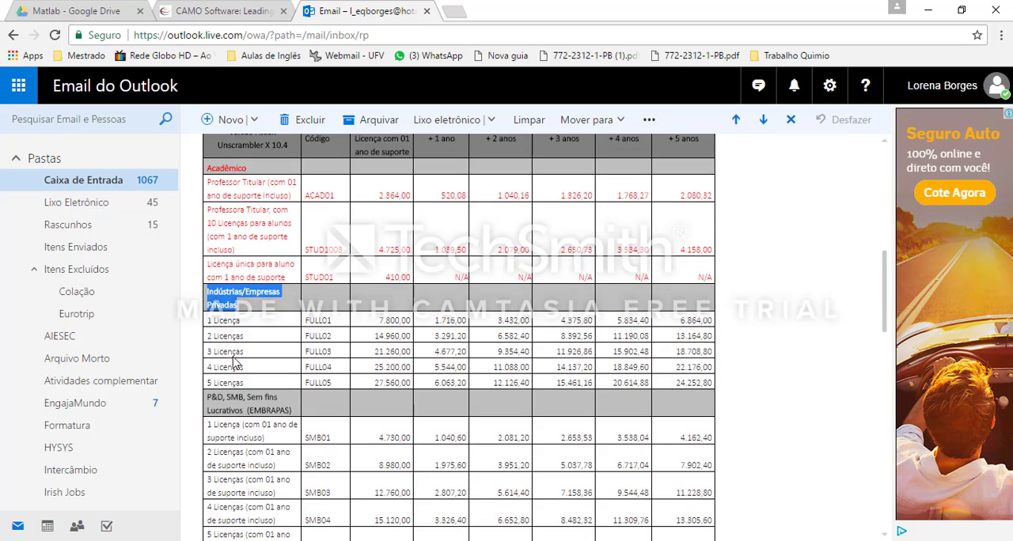
{"action": "scroll", "coordinate": [348, 348], "scroll_direction": "up", "scroll_amount": 1}
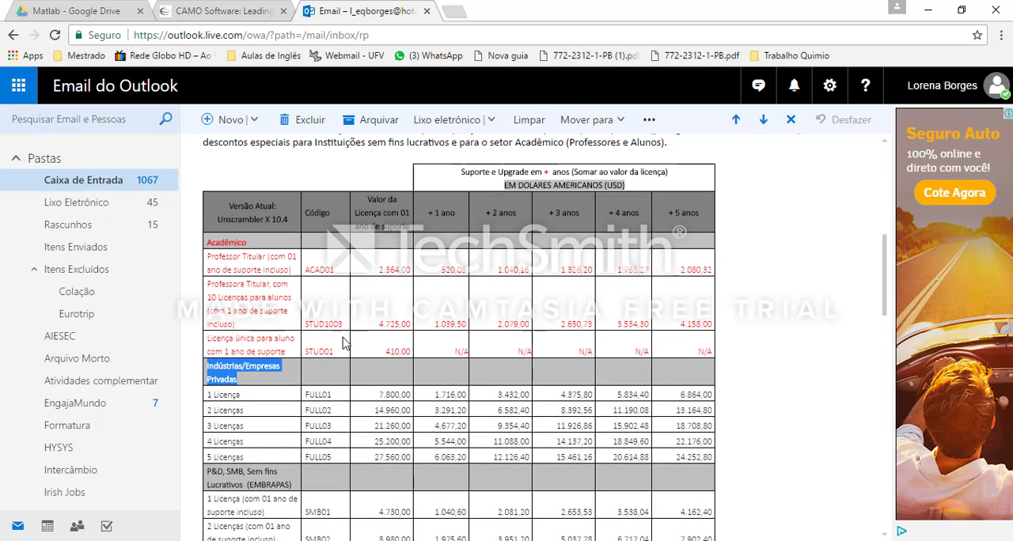
{"action": "left_click", "coordinate": [375, 402]}
{"action": "left_click_drag", "start_coordinate": [378, 394], "coordinate": [412, 394]}
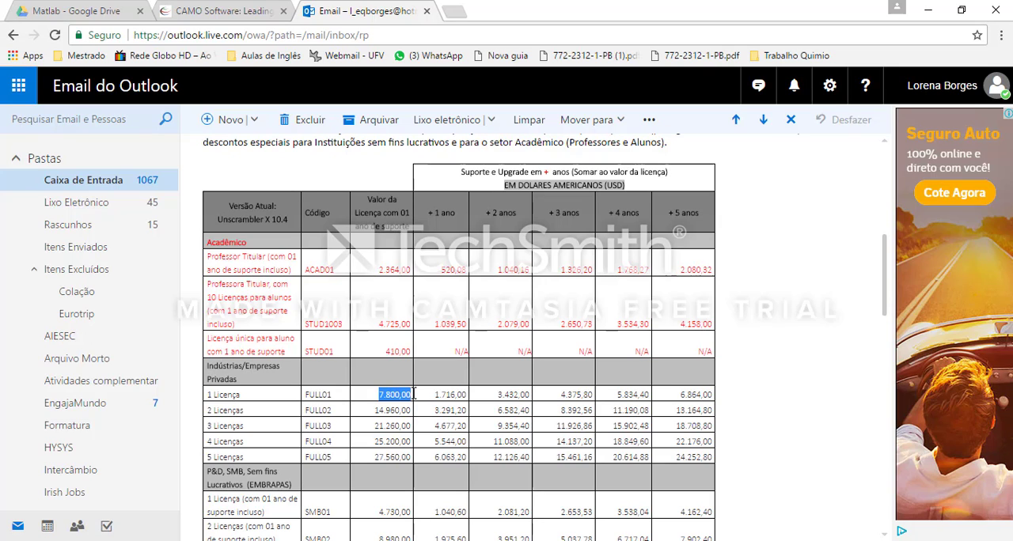
{"action": "left_click_drag", "start_coordinate": [434, 394], "coordinate": [464, 395]}
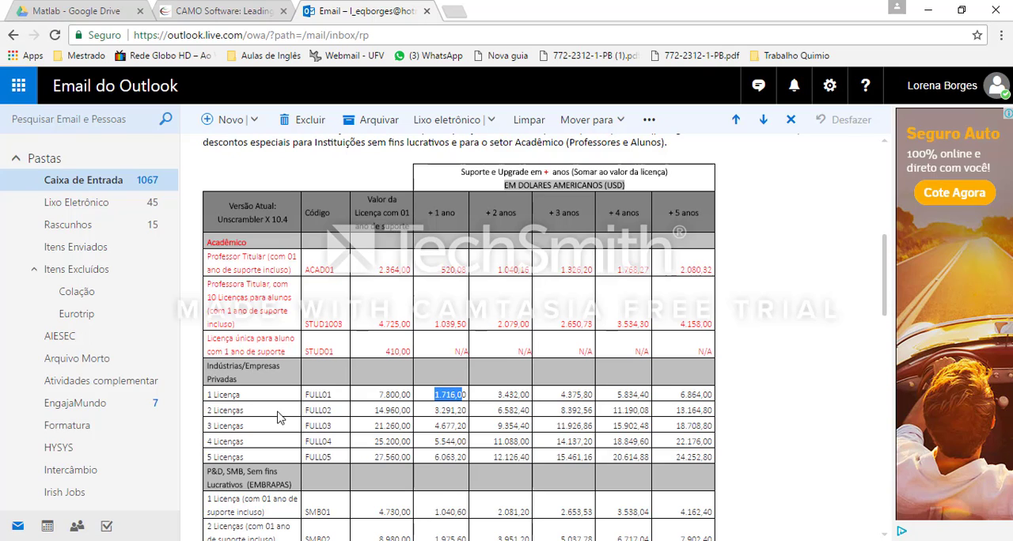
{"action": "left_click", "coordinate": [198, 420]}
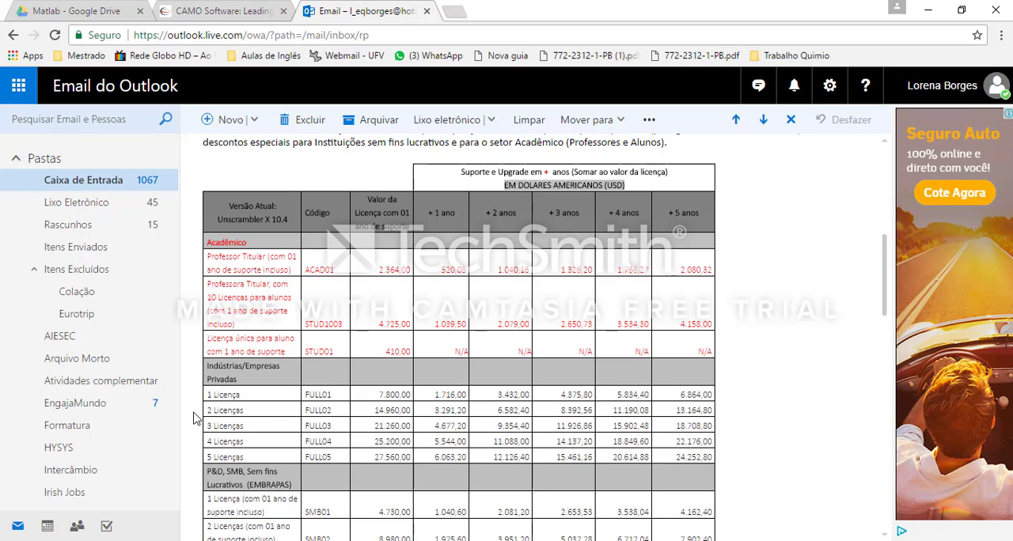
Step: Review the rest of the email down to the sender's contact card below the closing
{"action": "scroll", "coordinate": [237, 308], "scroll_direction": "down", "scroll_amount": 15}
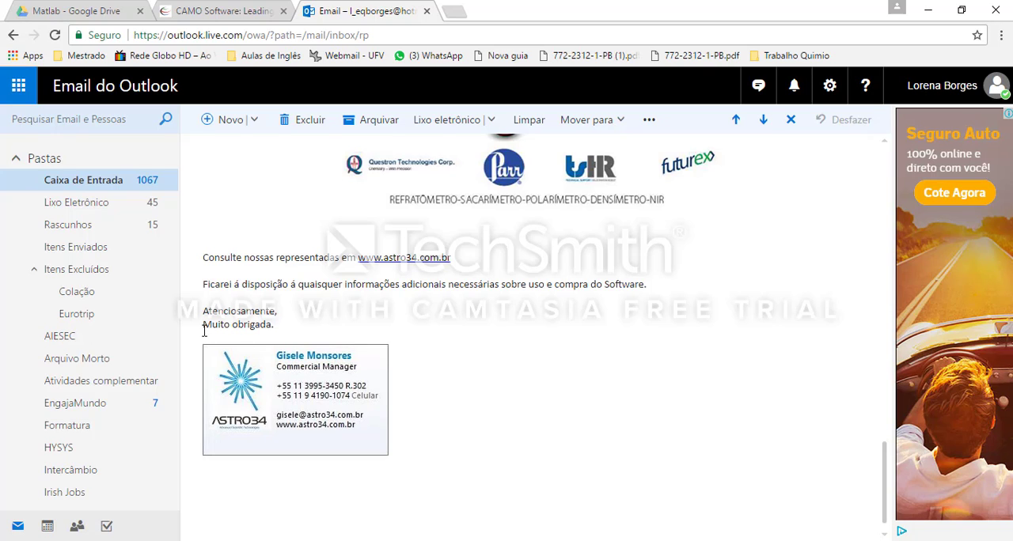
{"action": "left_click_drag", "start_coordinate": [264, 337], "coordinate": [295, 337]}
{"action": "left_click", "coordinate": [299, 333]}
Step: Switch to The Unscrambler X and import sheet Plan1 from the Excel file mant (1), with one header row and one header column
{"action": "left_click", "coordinate": [314, 535]}
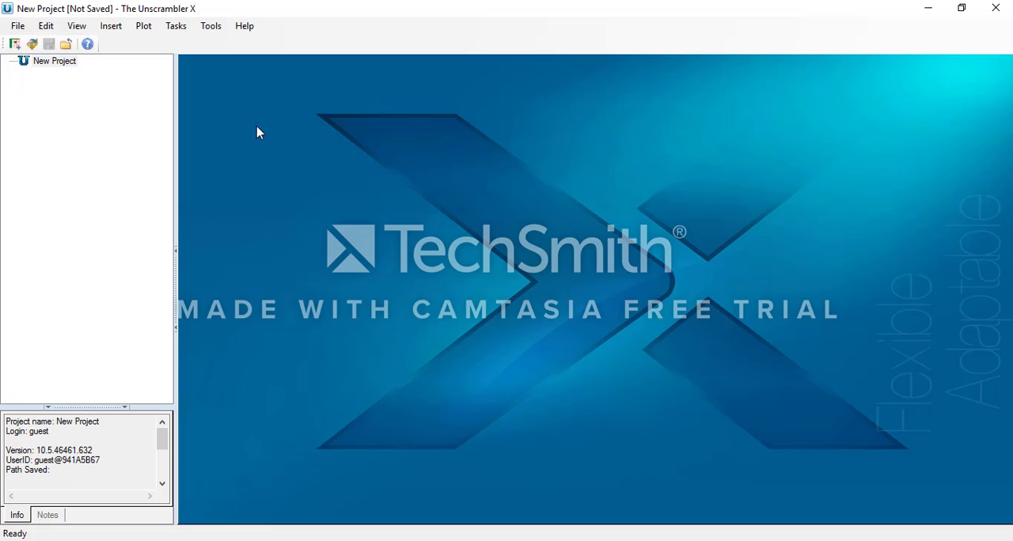
{"action": "left_click", "coordinate": [17, 25]}
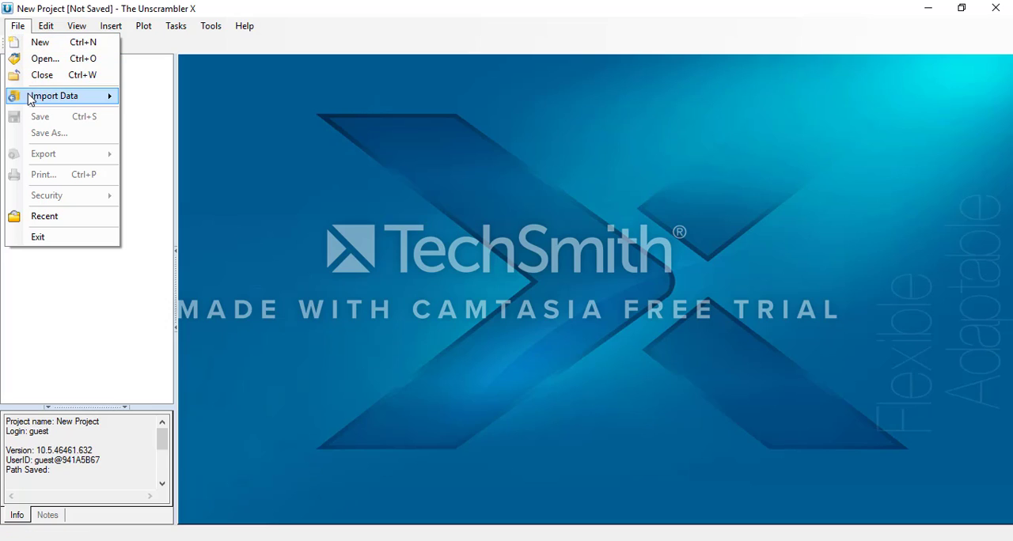
{"action": "mouse_move", "coordinate": [30, 98]}
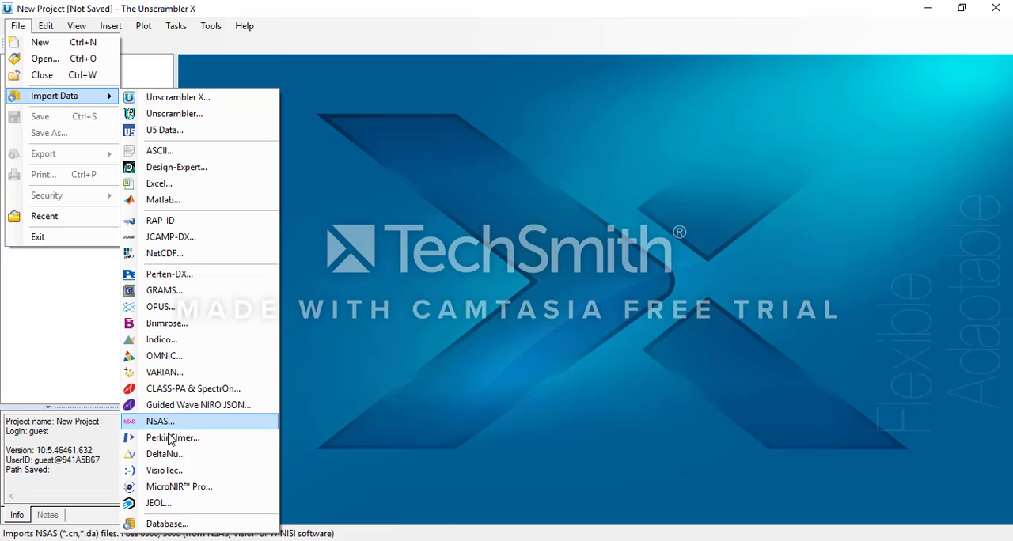
{"action": "left_click", "coordinate": [158, 184]}
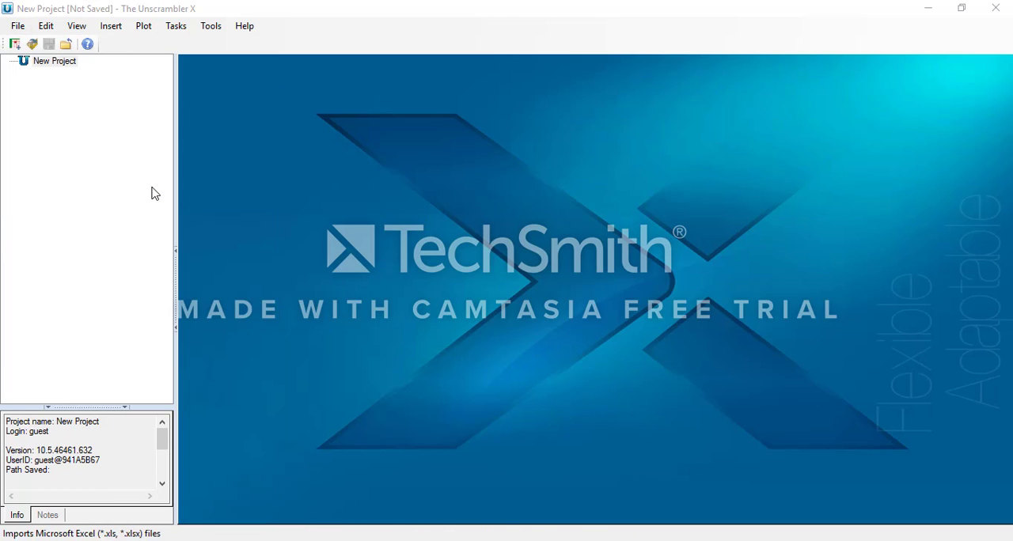
{"action": "left_click", "coordinate": [168, 136]}
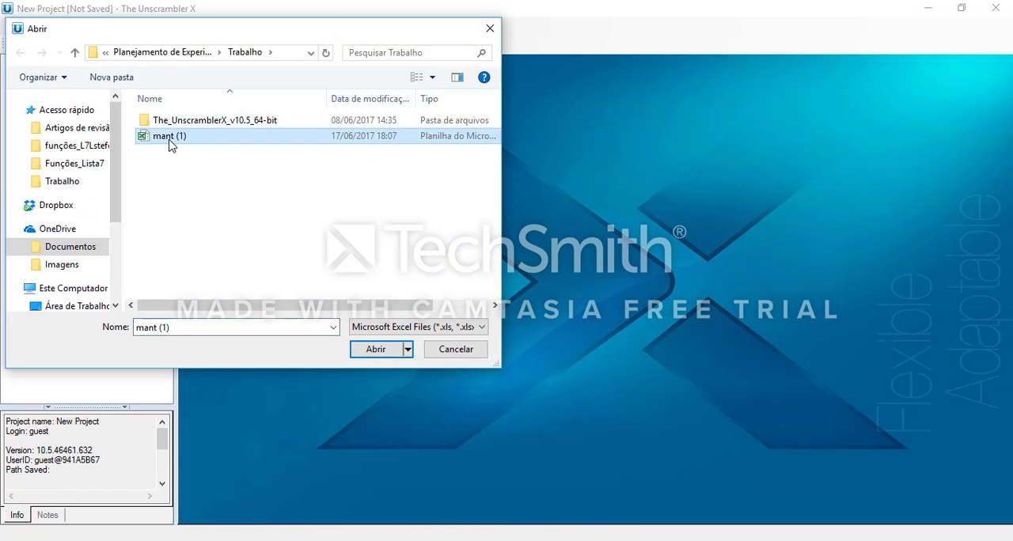
{"action": "left_click", "coordinate": [365, 355]}
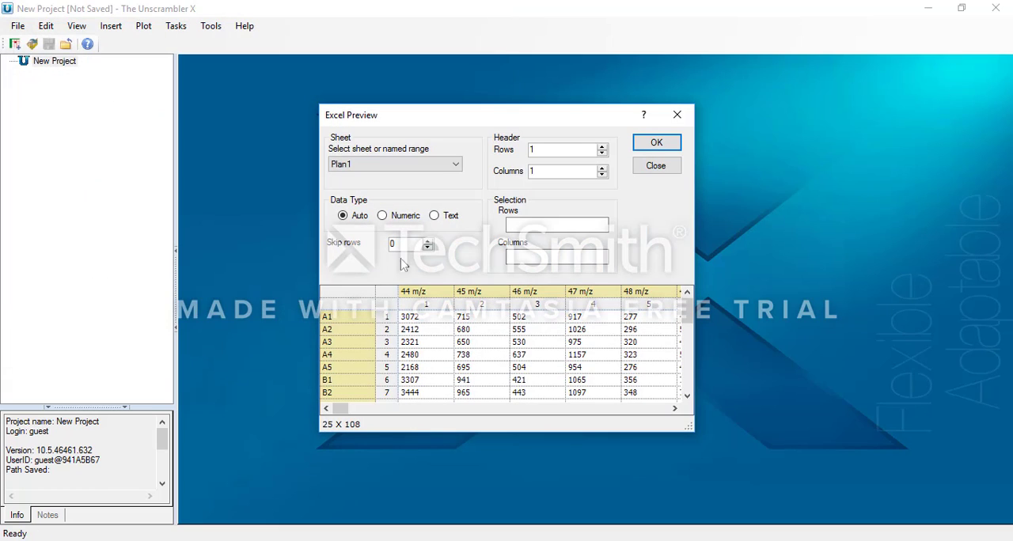
{"action": "left_click", "coordinate": [657, 144]}
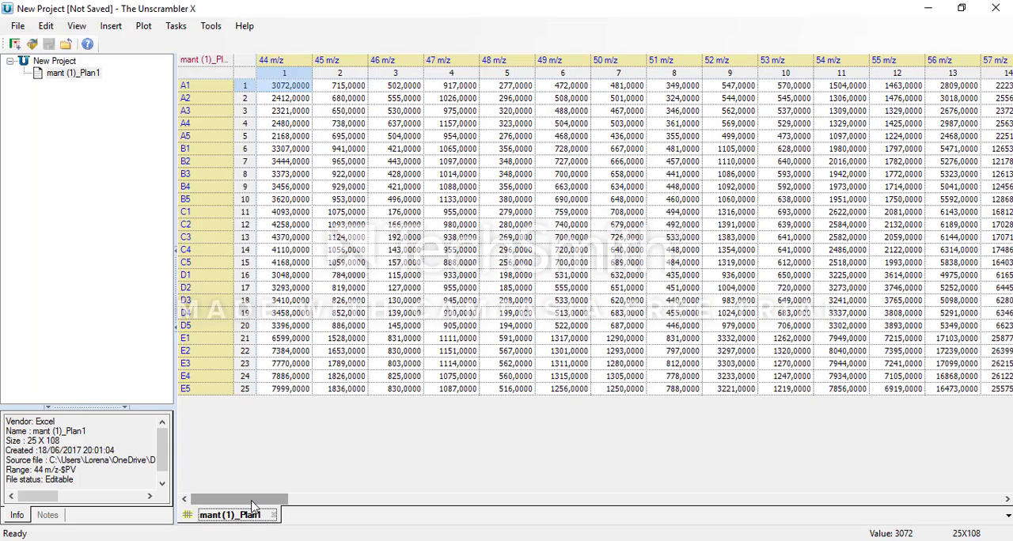
Step: Review the transformations available for the mant (1)_Plan1 matrix and look at the Center and Scale settings without applying them
{"action": "left_click", "coordinate": [92, 75]}
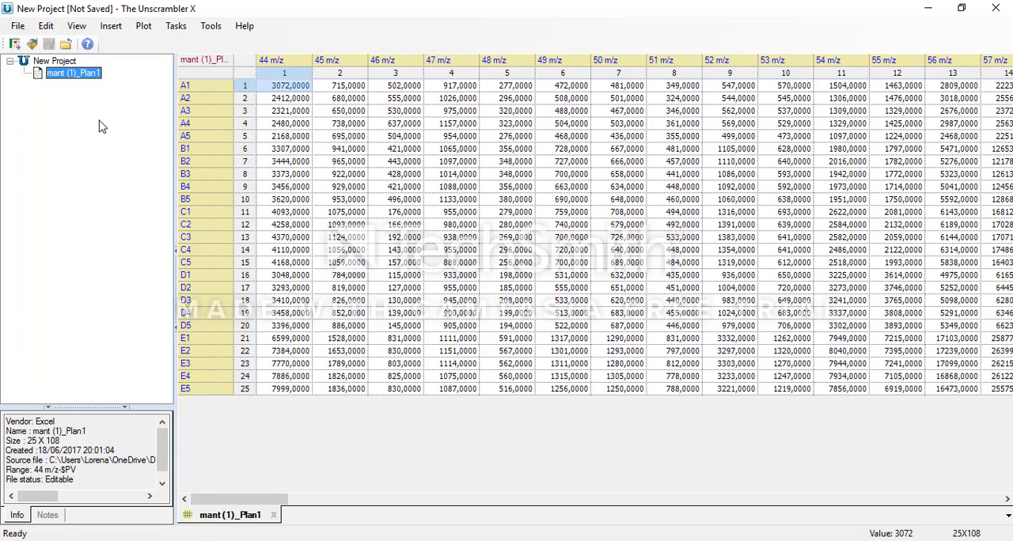
{"action": "right_click", "coordinate": [87, 76]}
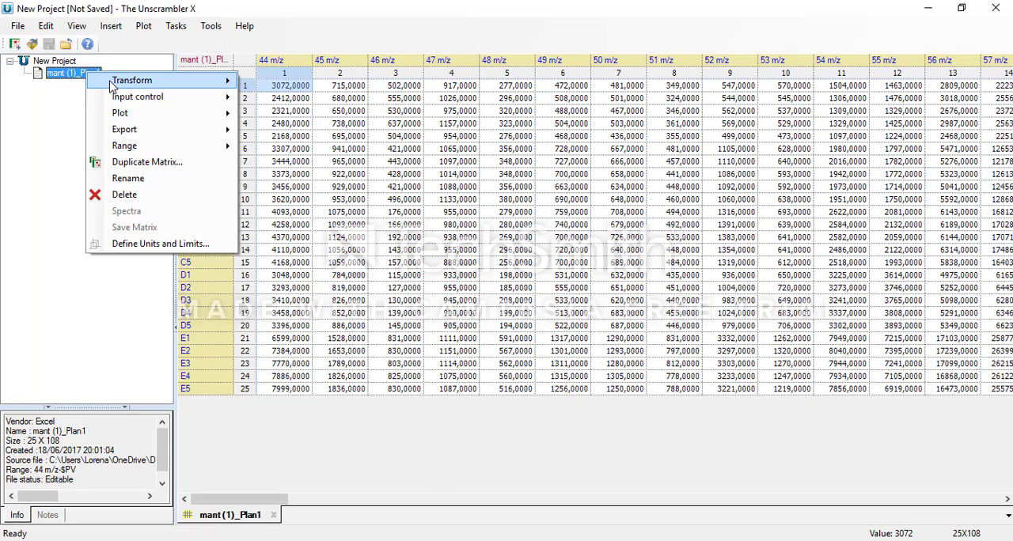
{"action": "mouse_move", "coordinate": [110, 87]}
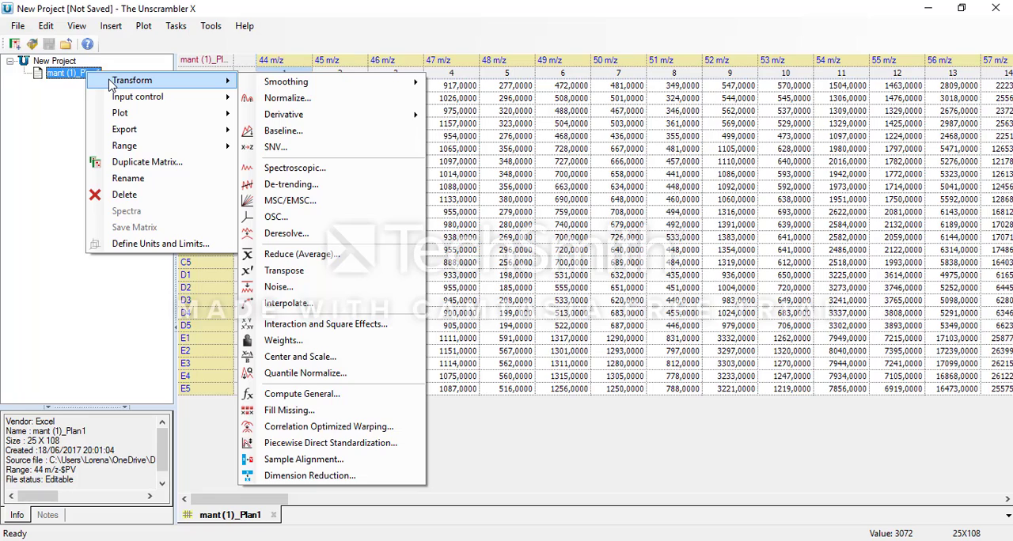
{"action": "left_click", "coordinate": [22, 134]}
{"action": "left_click", "coordinate": [175, 26]}
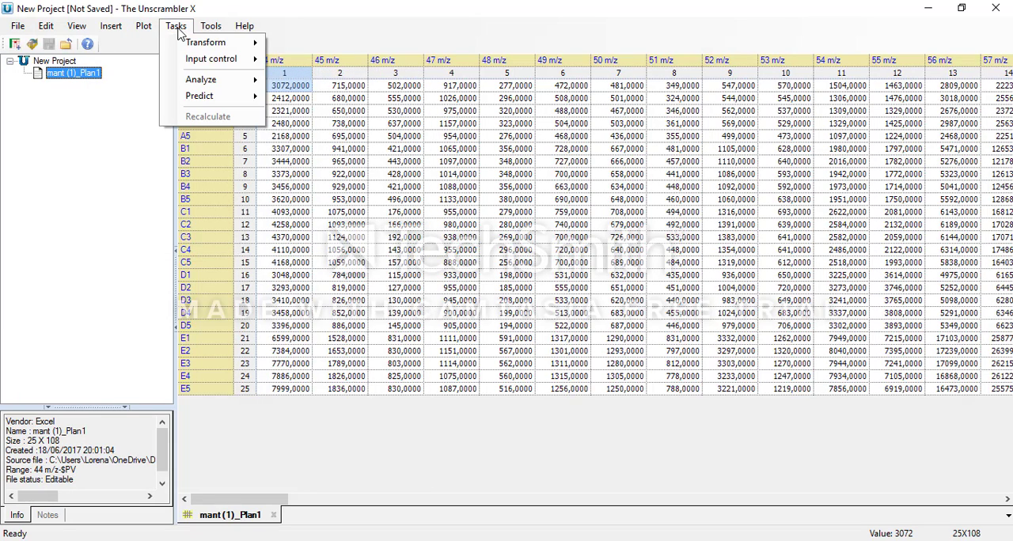
{"action": "mouse_move", "coordinate": [210, 43]}
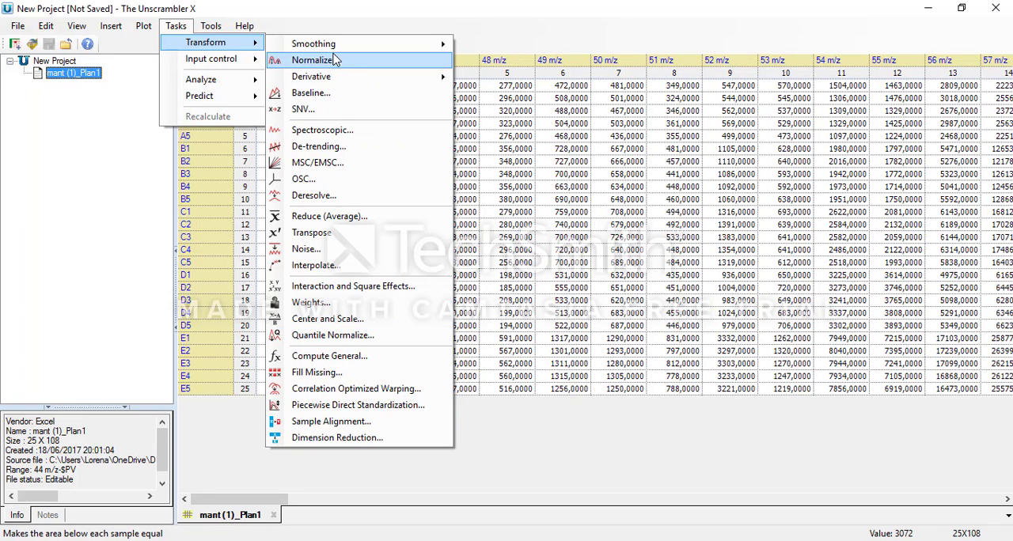
{"action": "mouse_move", "coordinate": [335, 49]}
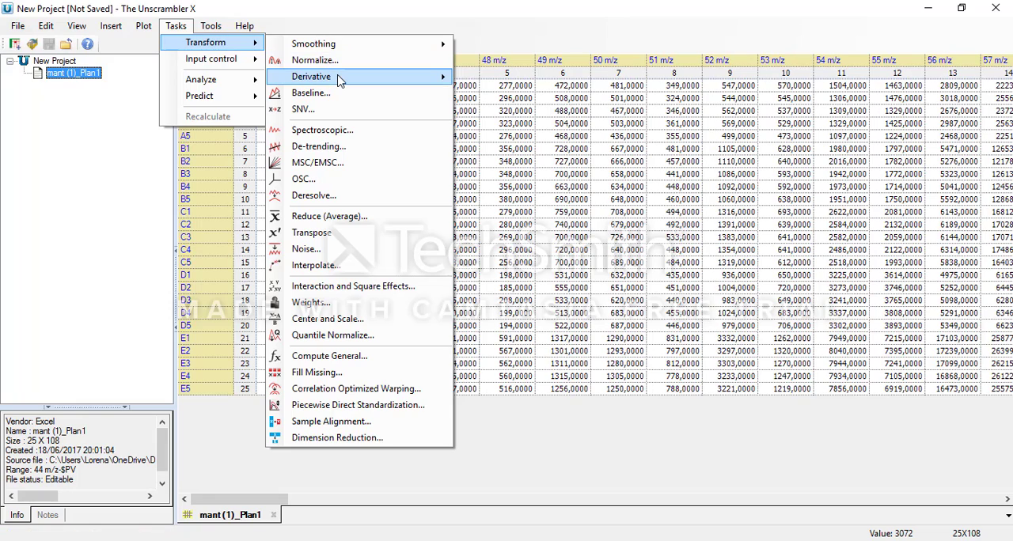
{"action": "mouse_move", "coordinate": [340, 82]}
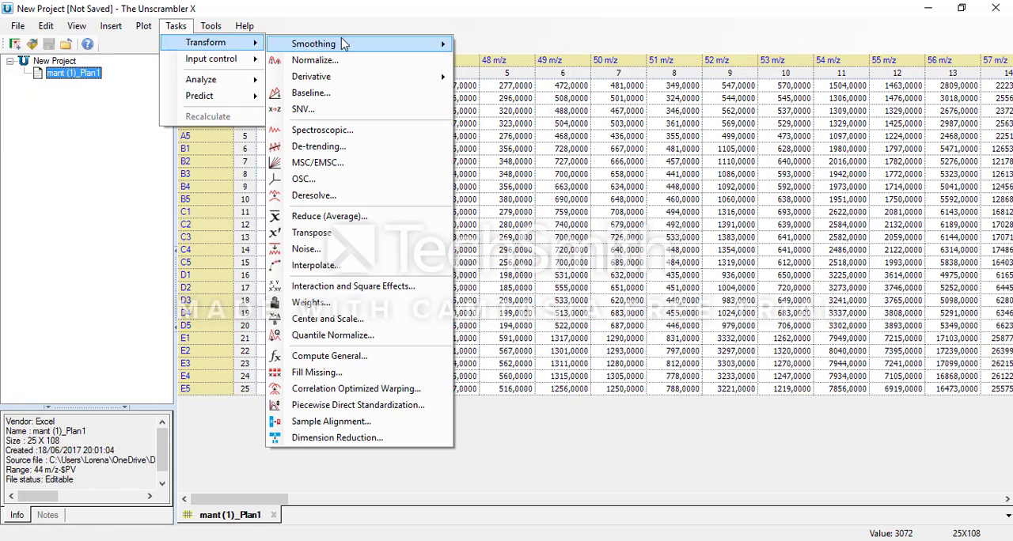
{"action": "left_click", "coordinate": [369, 320]}
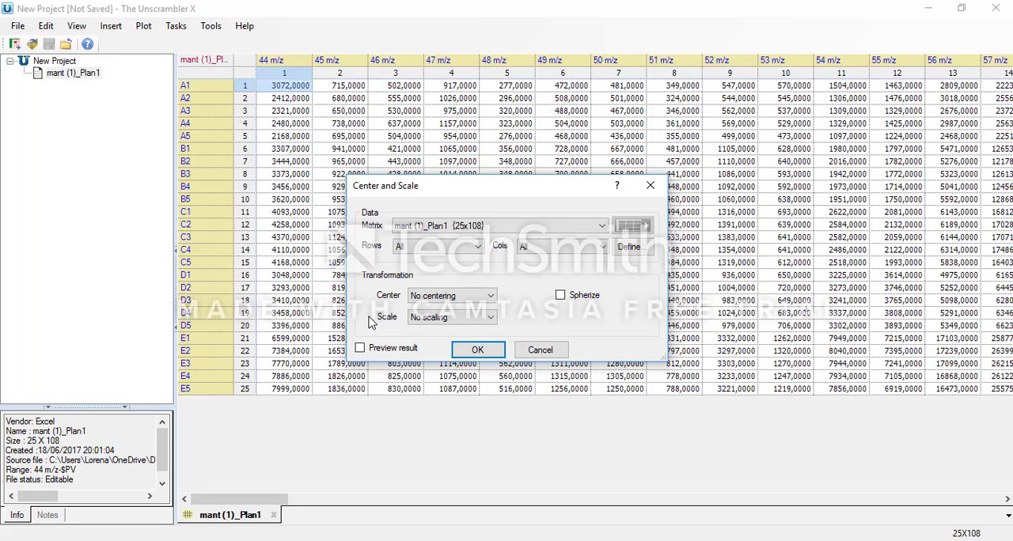
{"action": "left_click", "coordinate": [540, 350]}
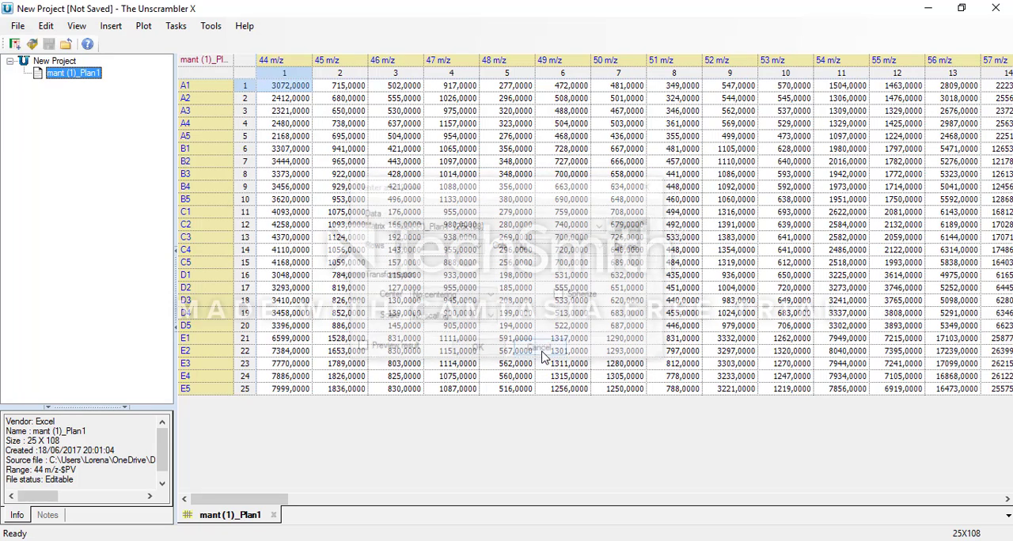
Step: Reopen Center and Scale for mant (1)_Plan1 and examine its row and column range definition without defining any ranges
{"action": "left_click", "coordinate": [175, 26]}
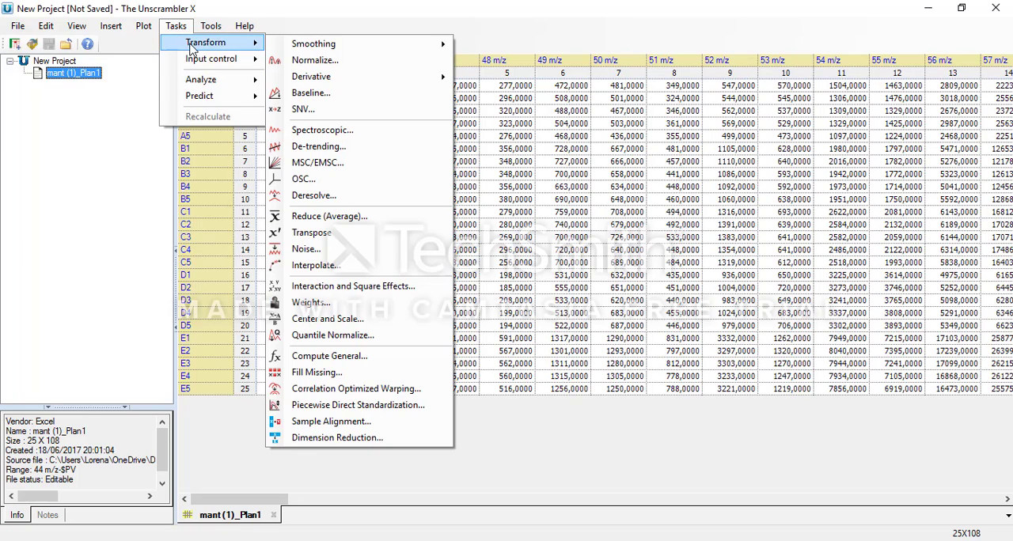
{"action": "left_click", "coordinate": [324, 320]}
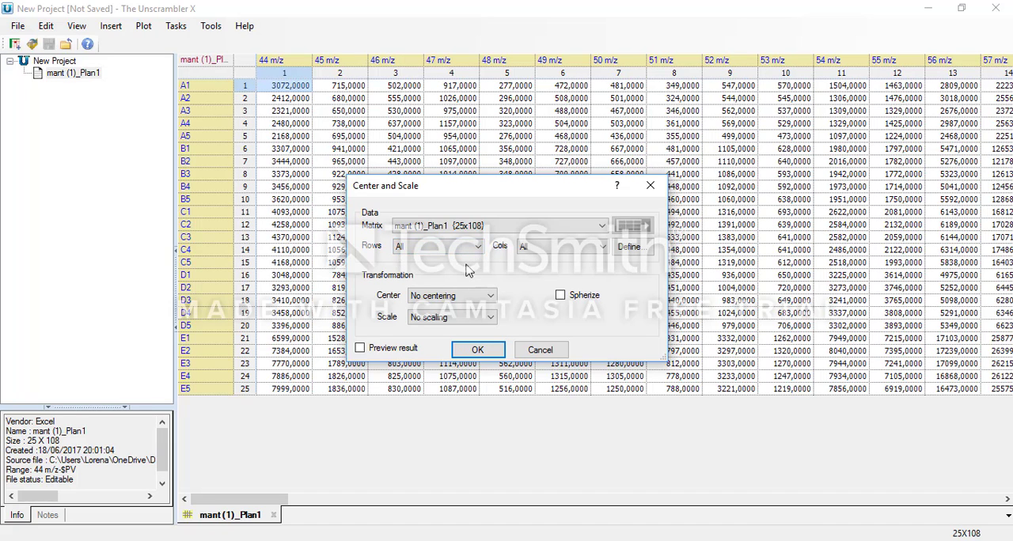
{"action": "left_click", "coordinate": [641, 250]}
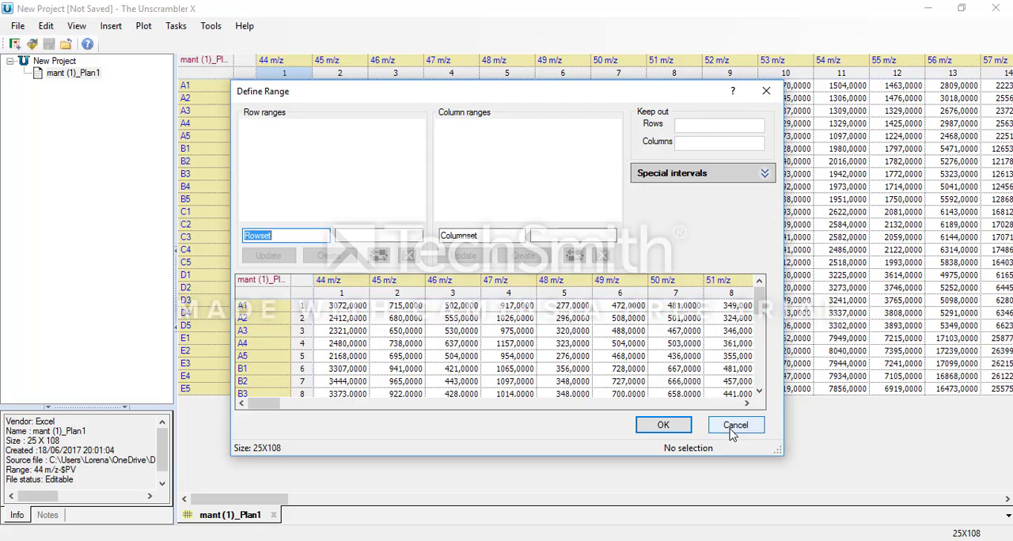
{"action": "left_click", "coordinate": [735, 426]}
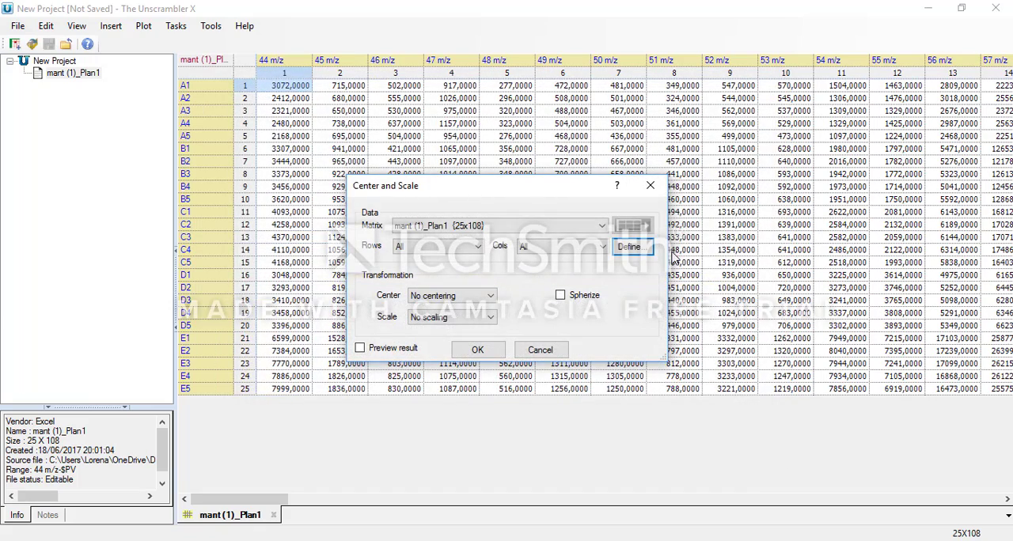
{"action": "left_click", "coordinate": [627, 247]}
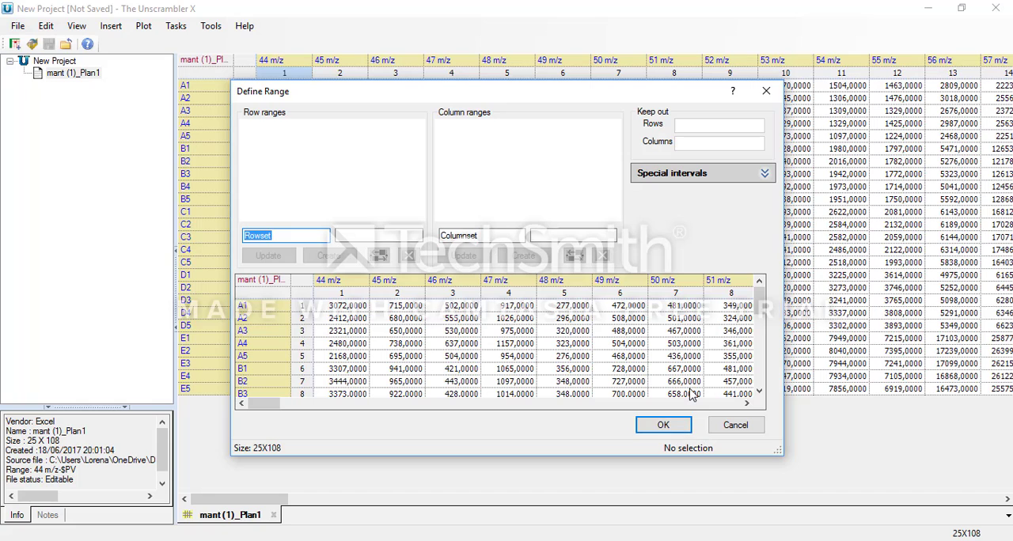
{"action": "left_click", "coordinate": [734, 428]}
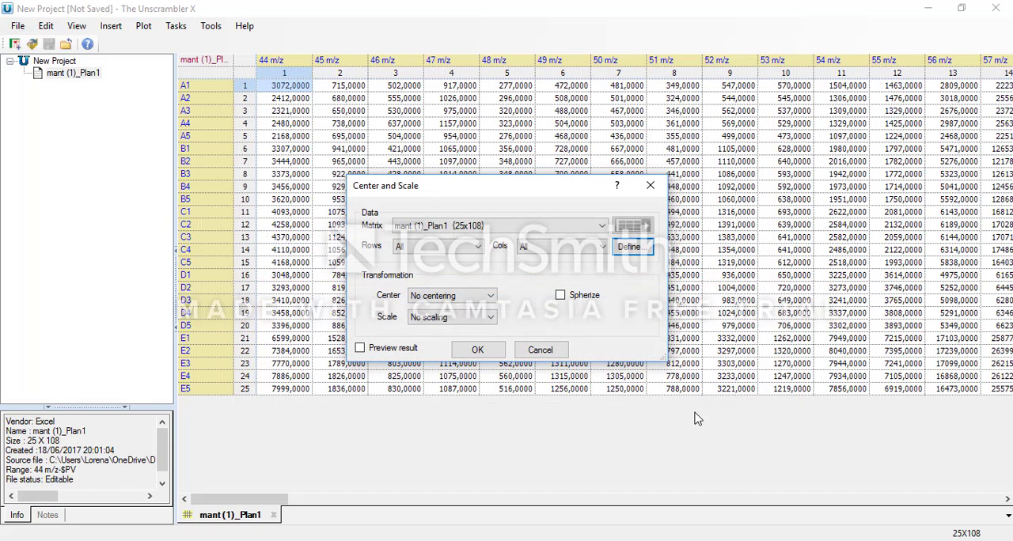
Step: Apply Center and Scale with Mean centering and Standard deviation scaling after previewing the spectra, and return to the original mant (1)_Plan1 matrix
{"action": "left_click", "coordinate": [427, 306]}
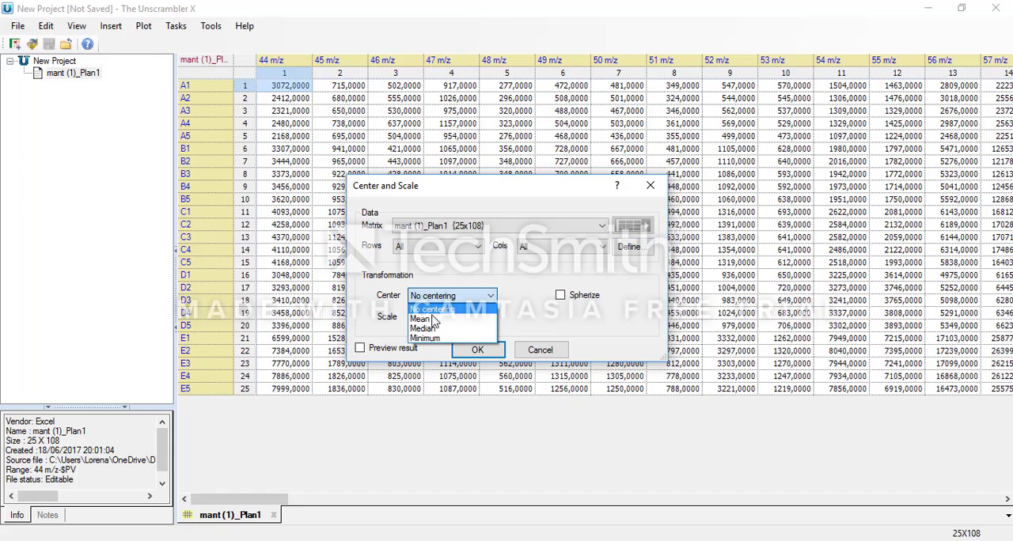
{"action": "left_click", "coordinate": [422, 319]}
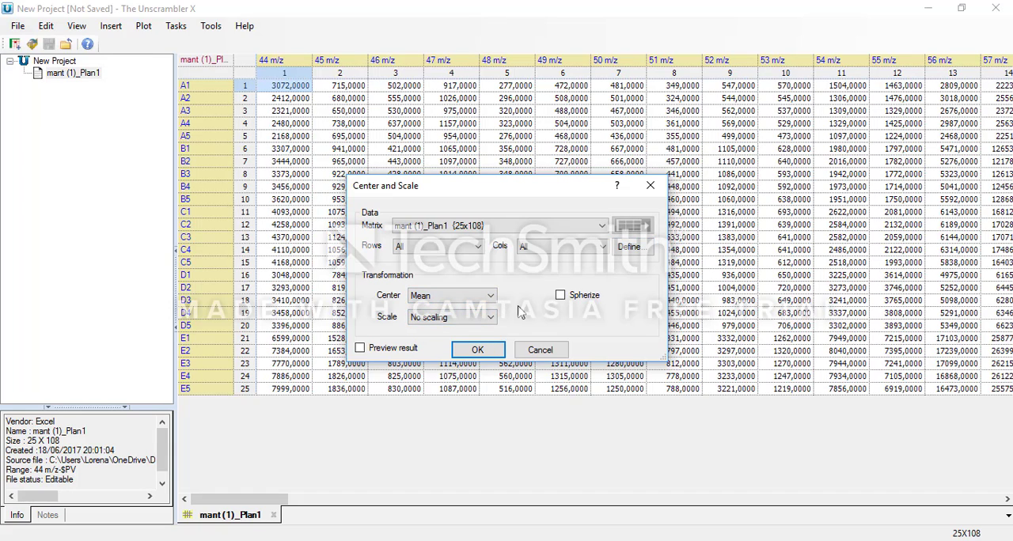
{"action": "left_click", "coordinate": [426, 320]}
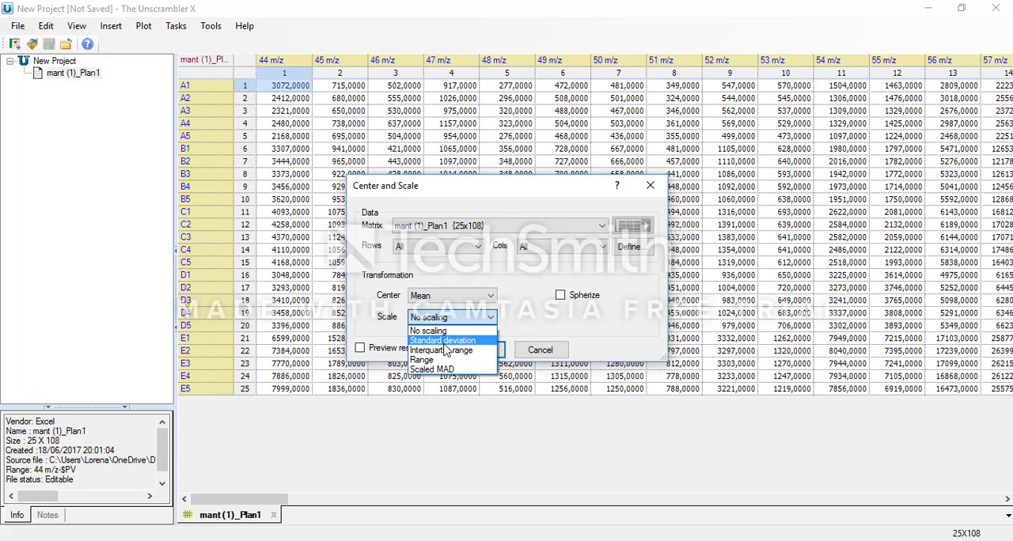
{"action": "left_click", "coordinate": [443, 341]}
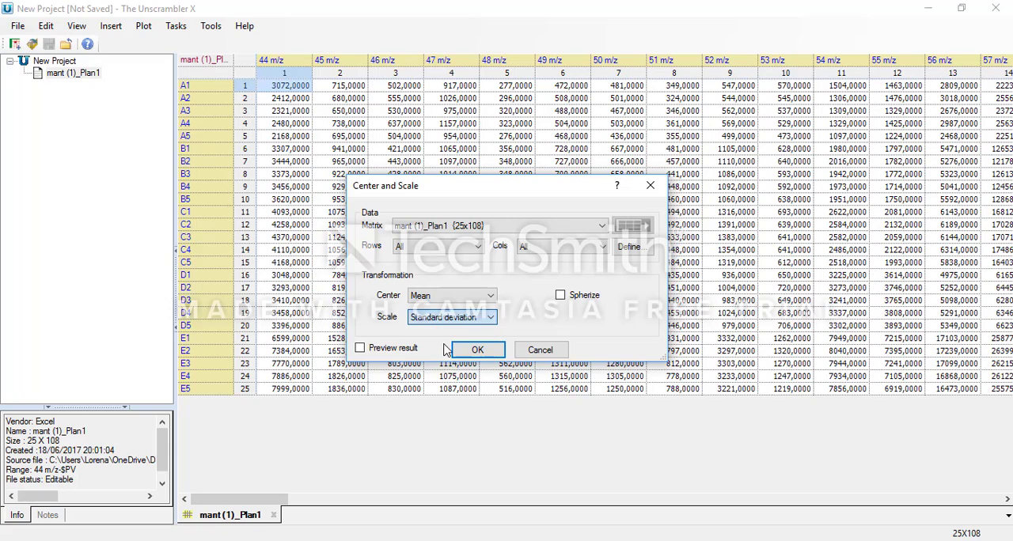
{"action": "left_click", "coordinate": [361, 348]}
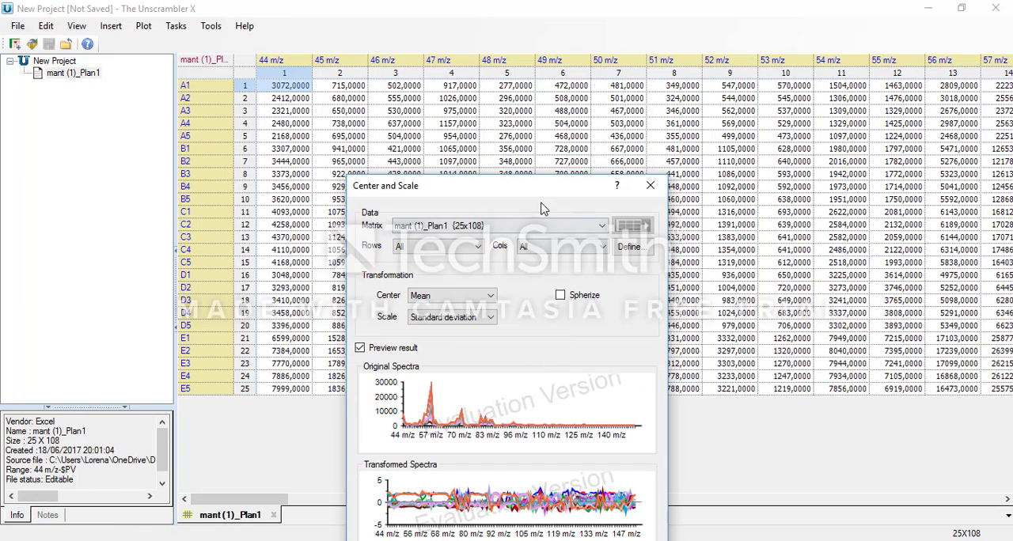
{"action": "left_click_drag", "start_coordinate": [531, 192], "coordinate": [491, 125]}
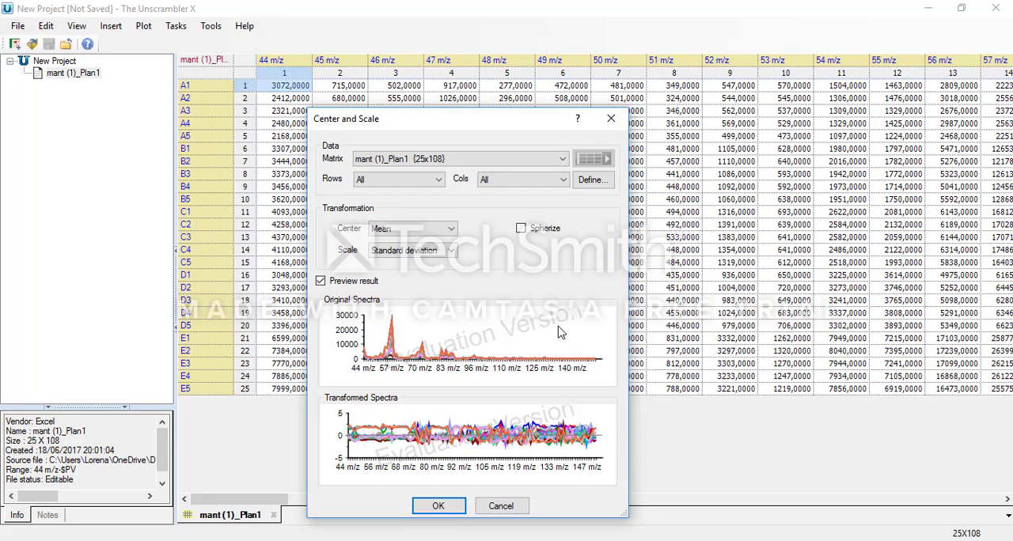
{"action": "mouse_move", "coordinate": [587, 440]}
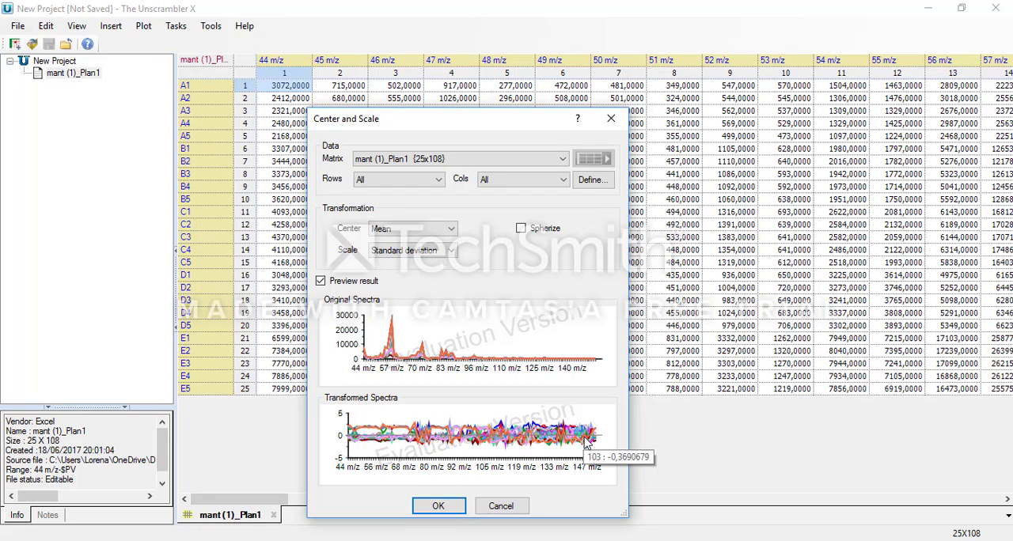
{"action": "left_click", "coordinate": [442, 508]}
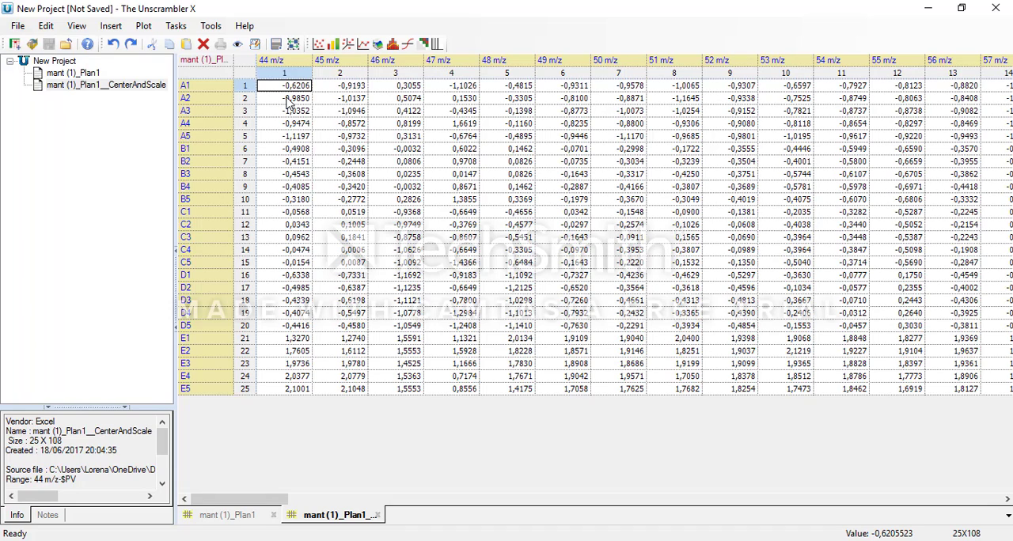
{"action": "left_click", "coordinate": [72, 74]}
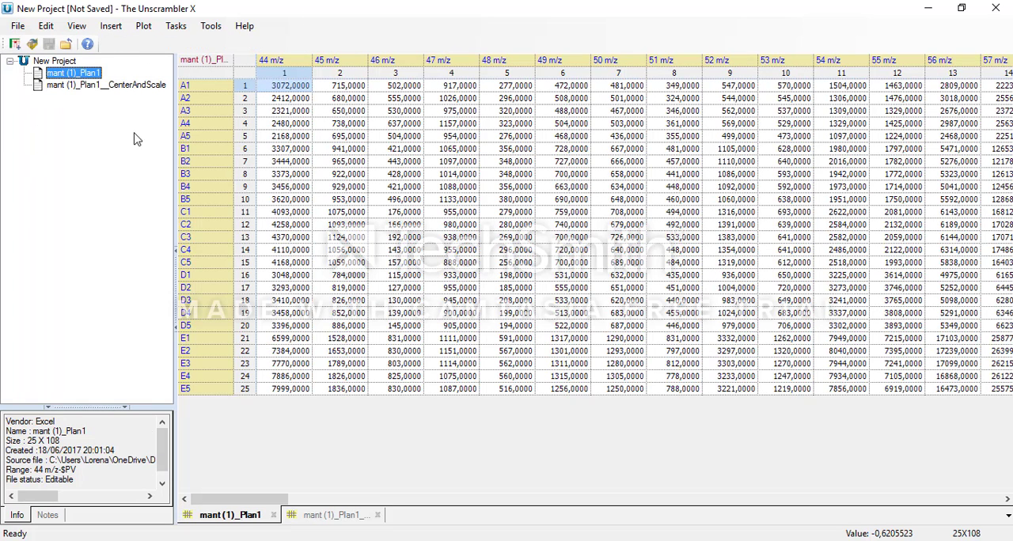
Step: Set up Savitzky-Golay smoothing for the centered and scaled matrix with 3 points on each side and the result preview enabled
{"action": "left_click", "coordinate": [63, 85]}
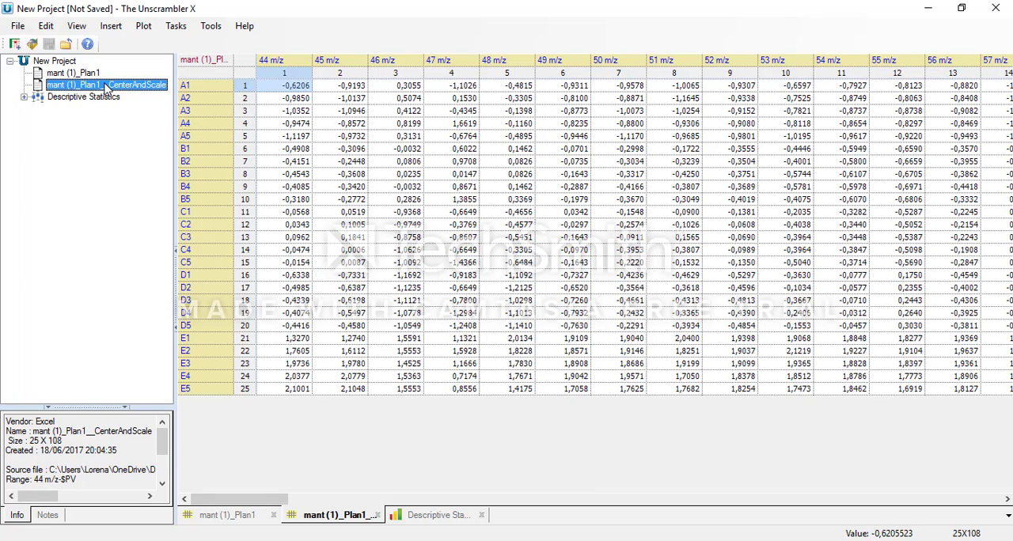
{"action": "left_click", "coordinate": [167, 33]}
{"action": "mouse_move", "coordinate": [182, 50]}
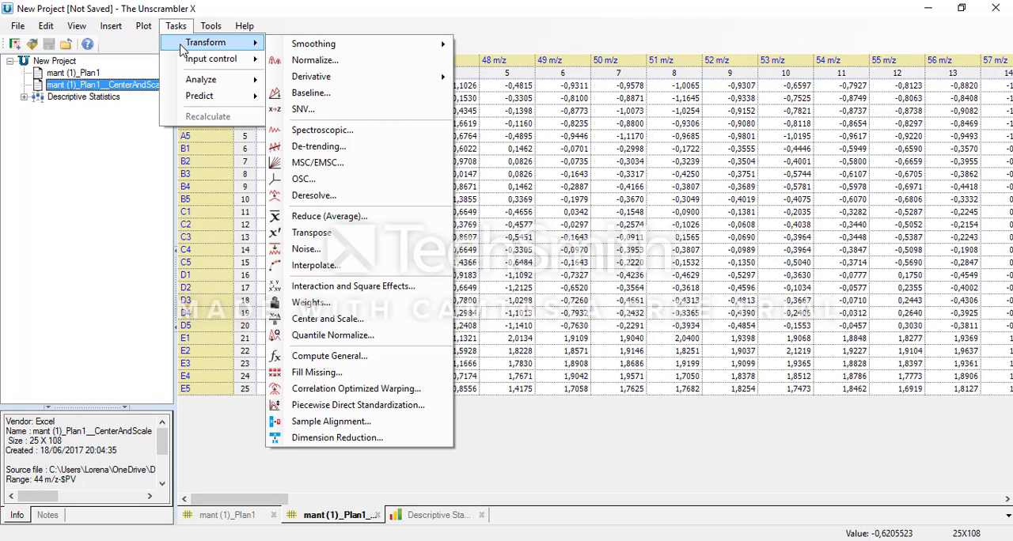
{"action": "mouse_move", "coordinate": [351, 50]}
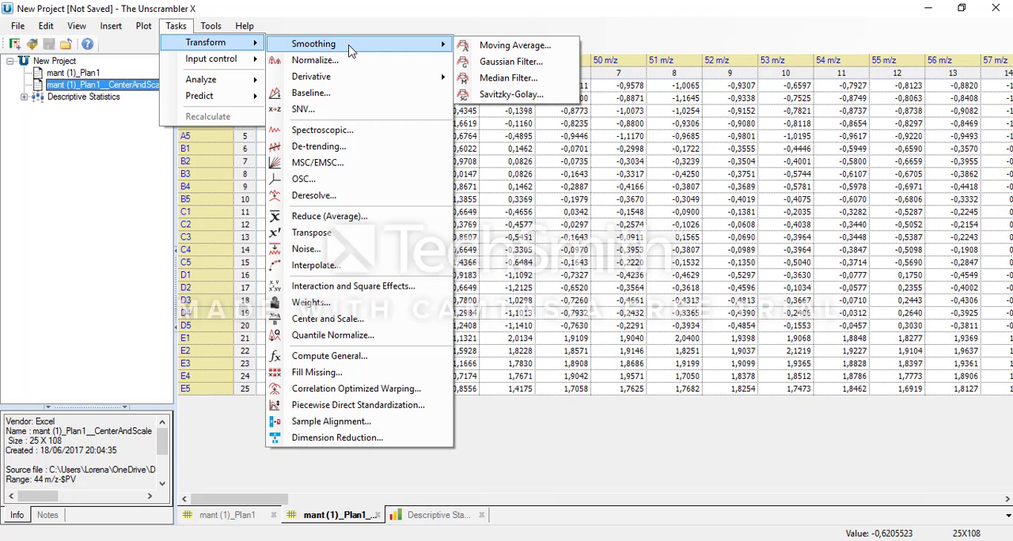
{"action": "left_click", "coordinate": [512, 95]}
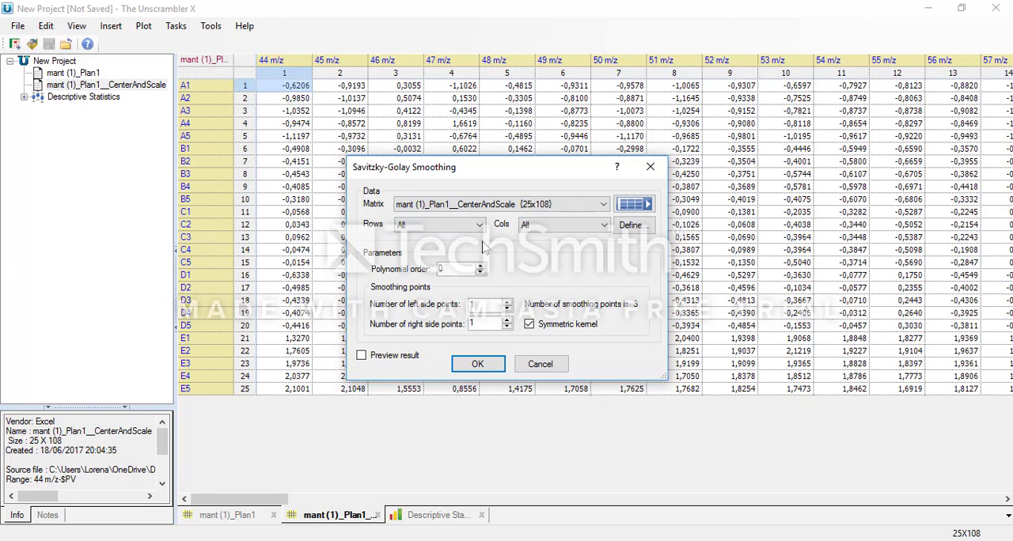
{"action": "double_click", "coordinate": [508, 306]}
{"action": "left_click", "coordinate": [361, 356]}
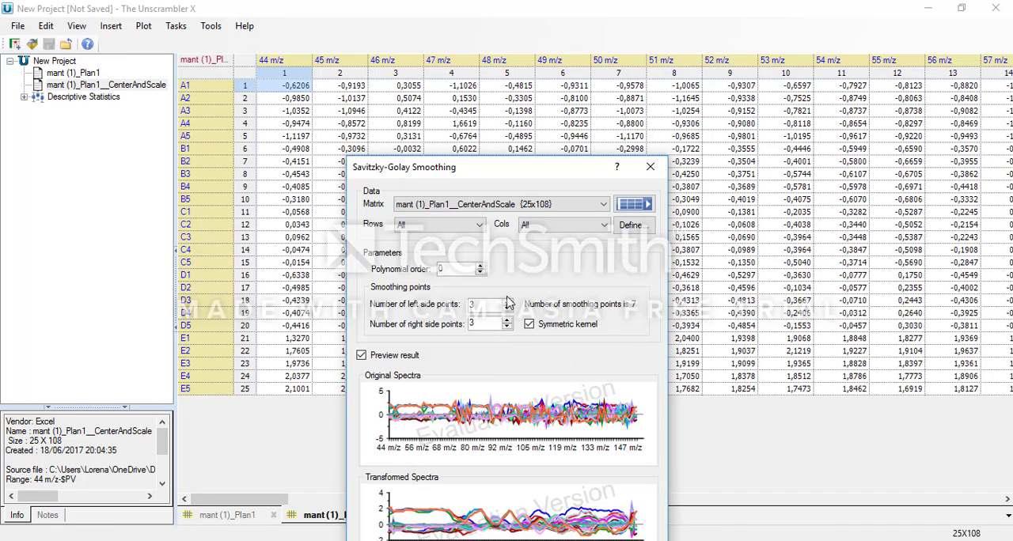
Step: Set the smoothing's polynomial order to 2 and apply it after checking the transformed spectra preview
{"action": "left_click_drag", "start_coordinate": [538, 178], "coordinate": [522, 136]}
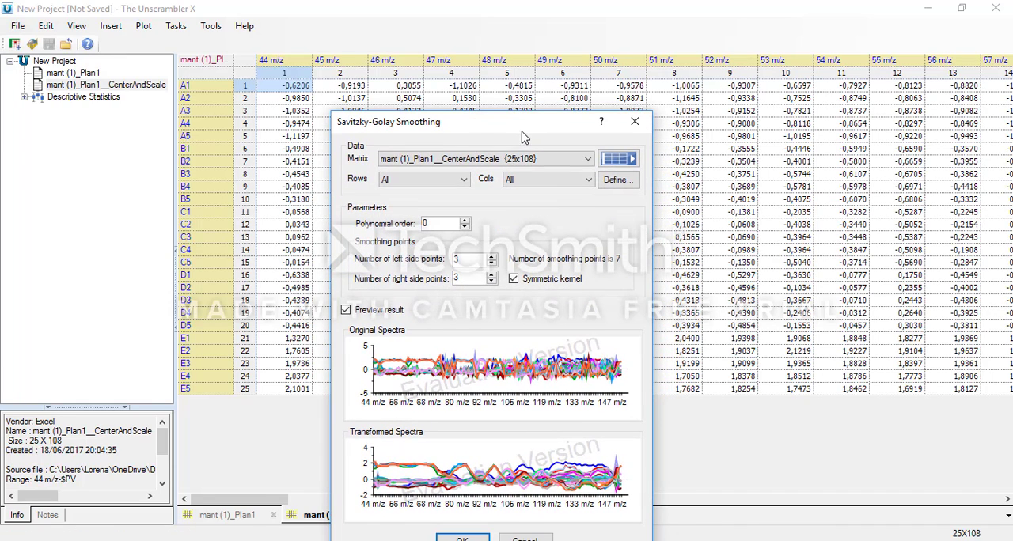
{"action": "left_click", "coordinate": [466, 221]}
{"action": "left_click", "coordinate": [466, 222]}
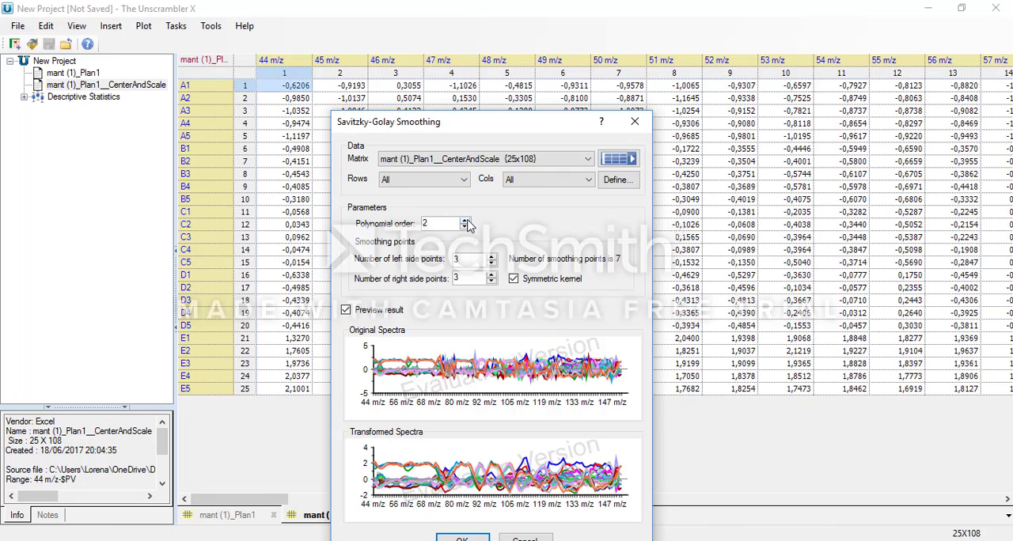
{"action": "left_click_drag", "start_coordinate": [554, 126], "coordinate": [533, 97]}
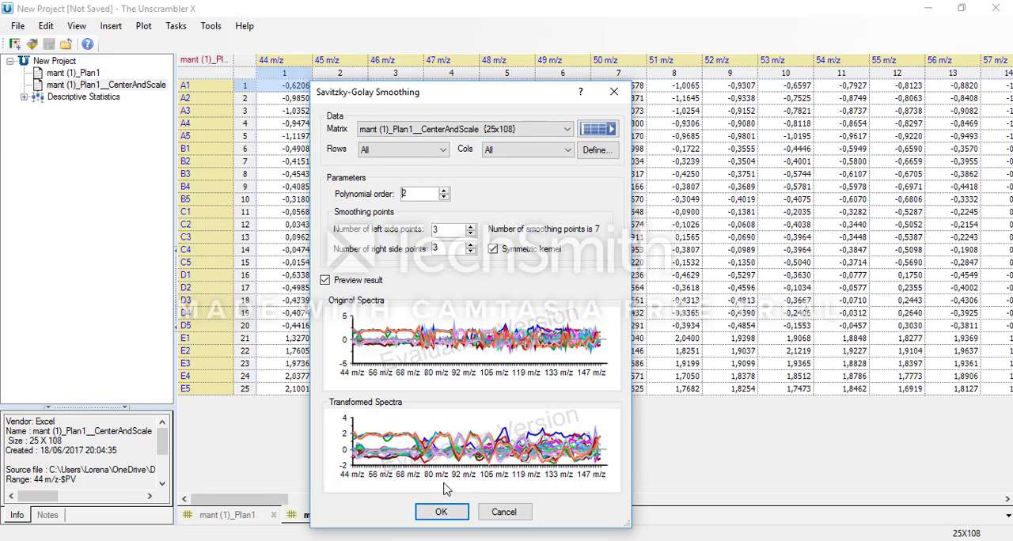
{"action": "left_click", "coordinate": [441, 512]}
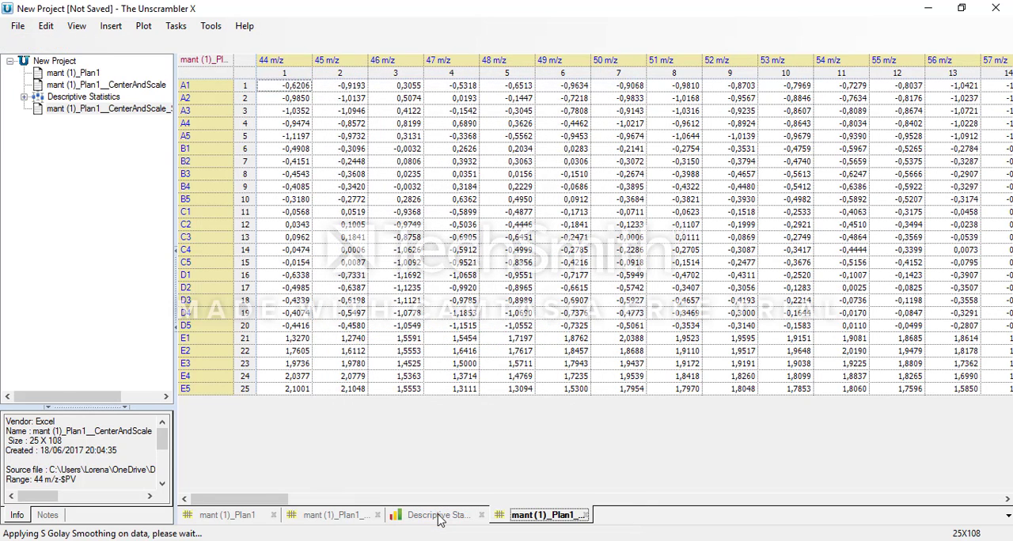
Step: Compare the centered and scaled matrix with its Savitzky-Golay smoothed version
{"action": "left_click", "coordinate": [66, 87]}
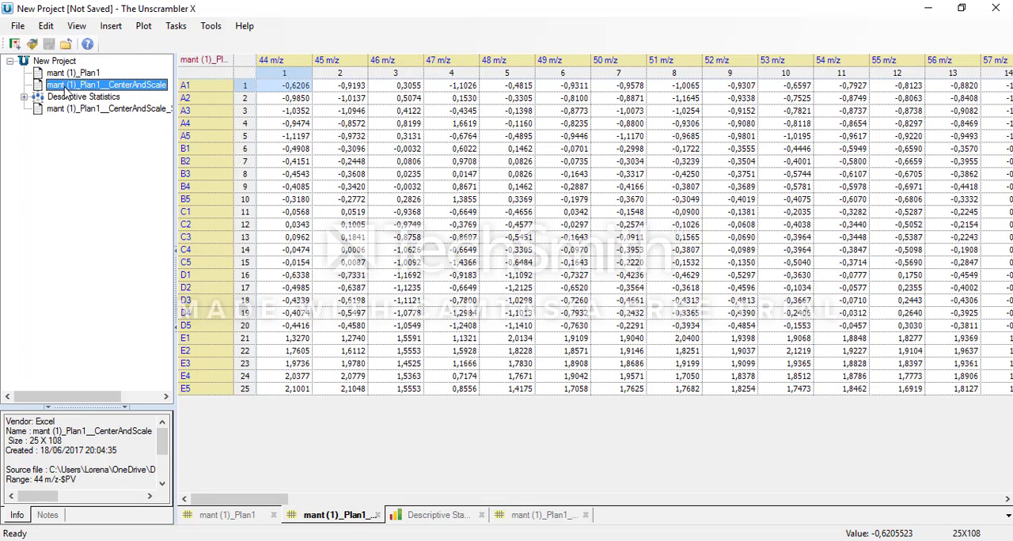
{"action": "left_click", "coordinate": [79, 109]}
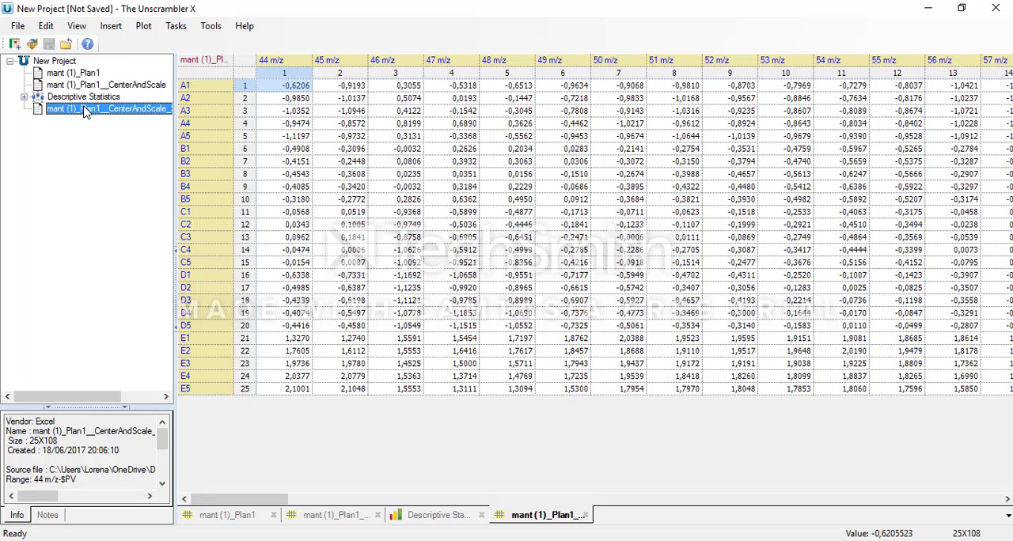
Step: Apply a Savitzky-Golay 1st derivative to the smoothed matrix with polynomial order 2 and 3 points on each side
{"action": "left_click", "coordinate": [144, 26]}
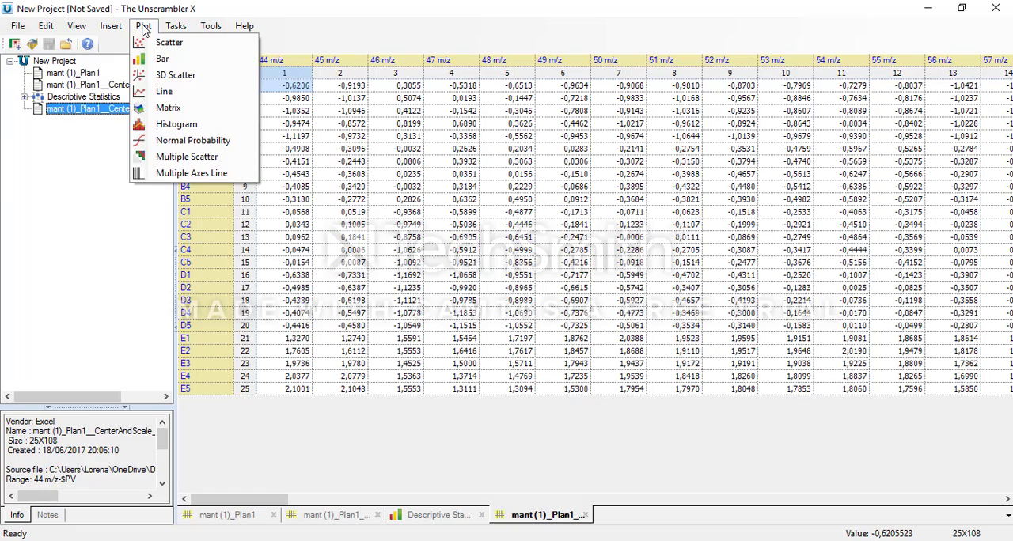
{"action": "mouse_move", "coordinate": [171, 27]}
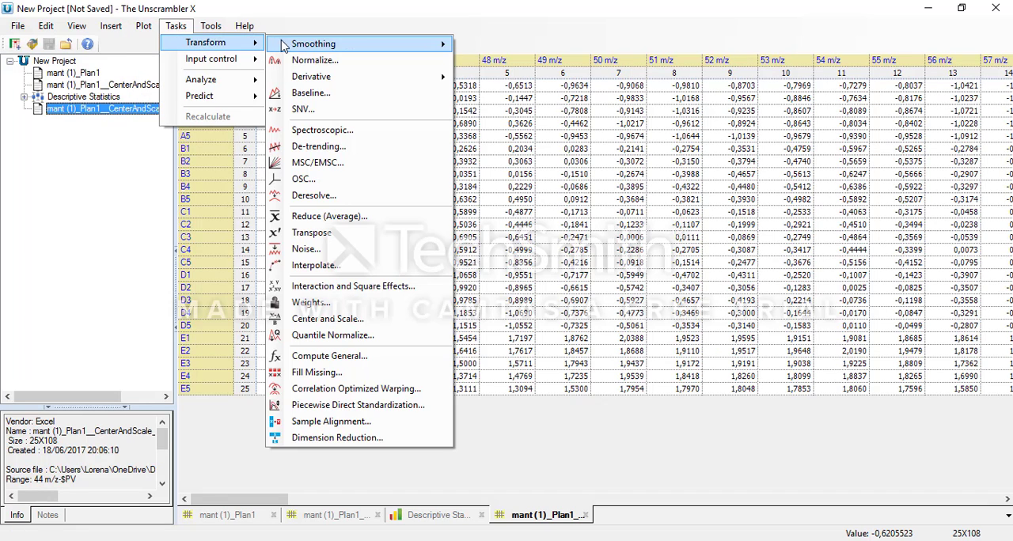
{"action": "mouse_move", "coordinate": [299, 78]}
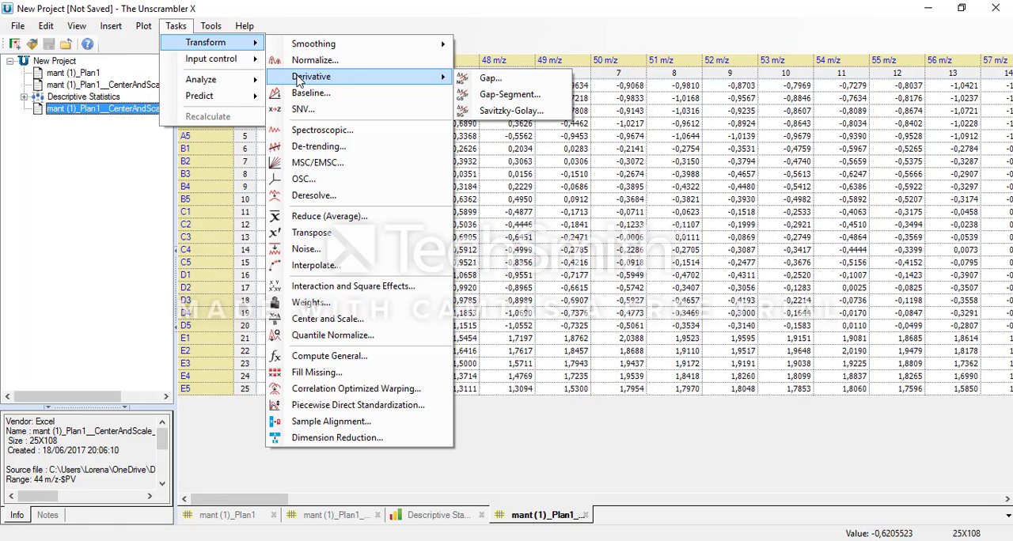
{"action": "left_click", "coordinate": [521, 109]}
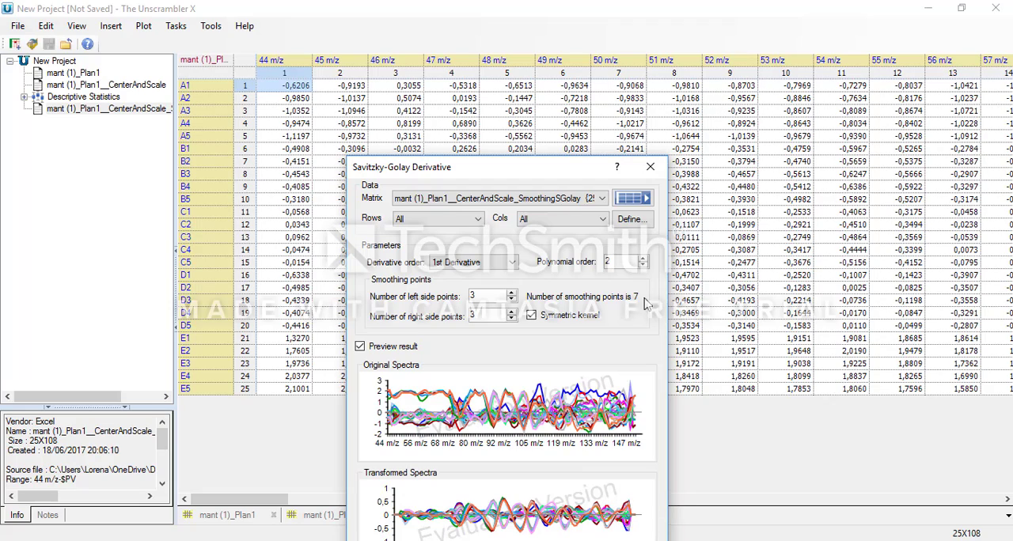
{"action": "left_click_drag", "start_coordinate": [549, 169], "coordinate": [538, 32]}
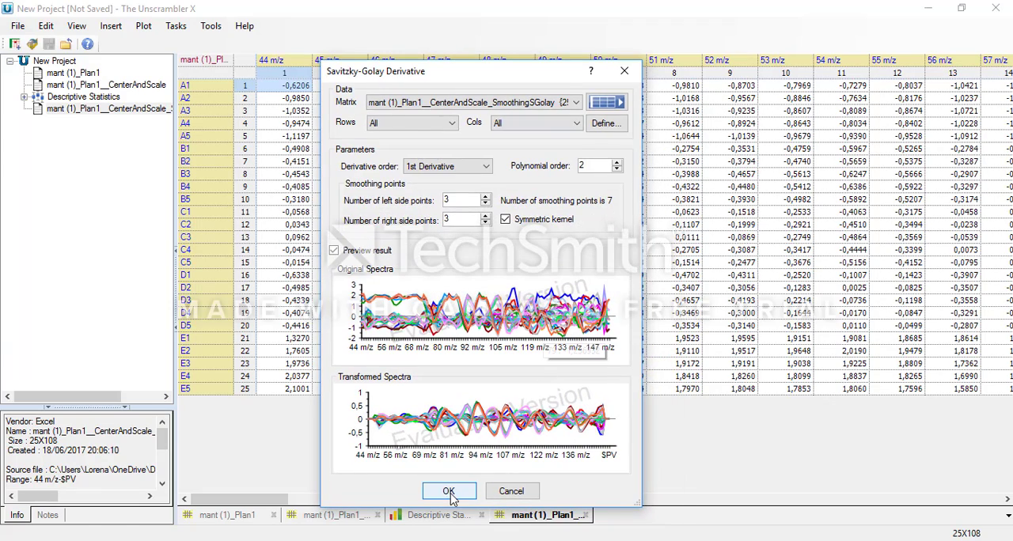
{"action": "left_click", "coordinate": [449, 488]}
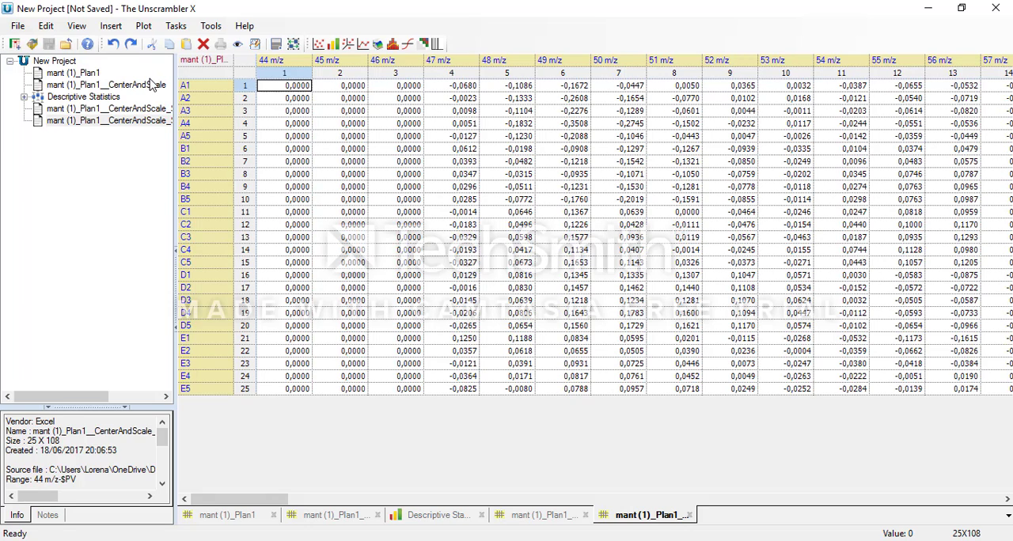
Step: Compare the original, centered and scaled, smoothed, and Savitzky-Golay derivative matrices
{"action": "left_click", "coordinate": [133, 85]}
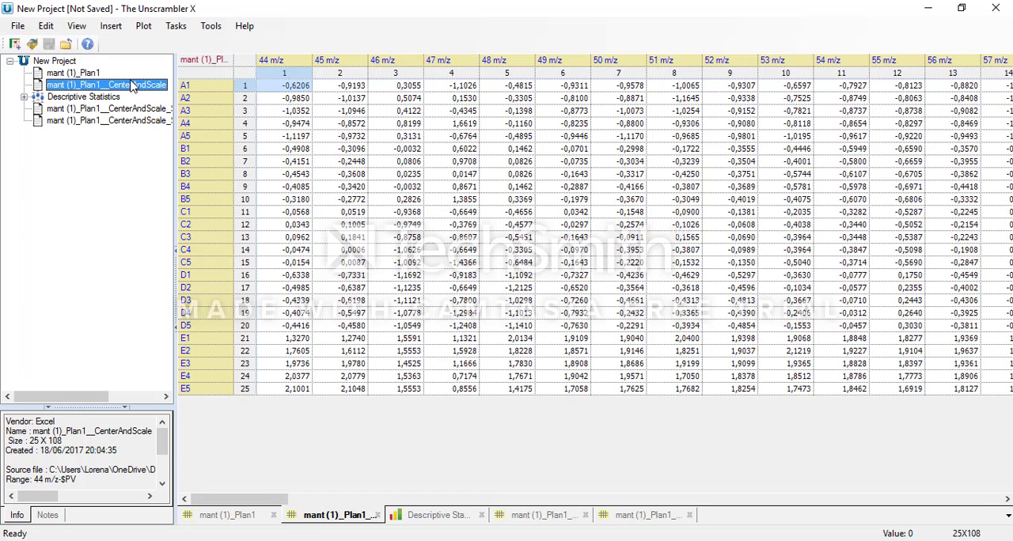
{"action": "left_click", "coordinate": [137, 112]}
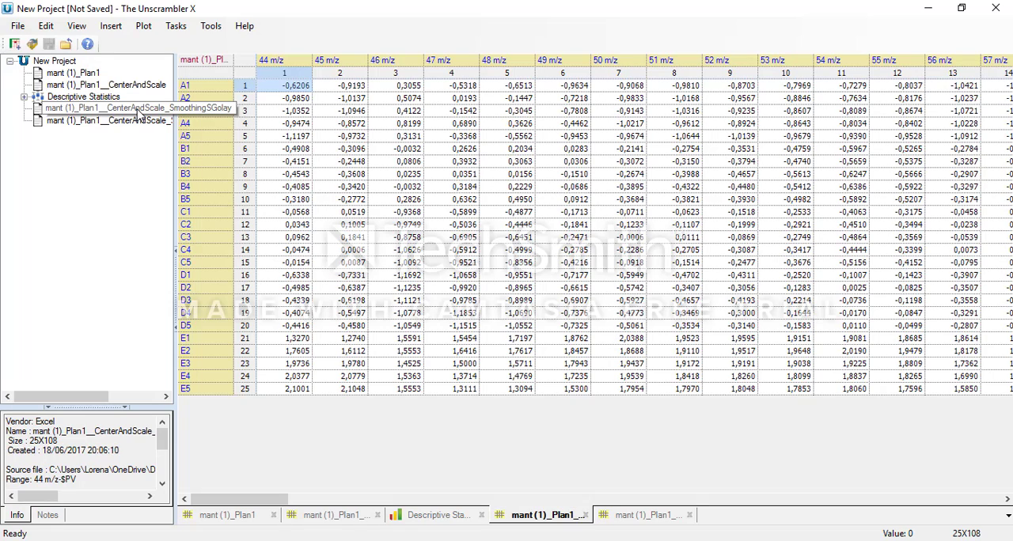
{"action": "left_click", "coordinate": [138, 123]}
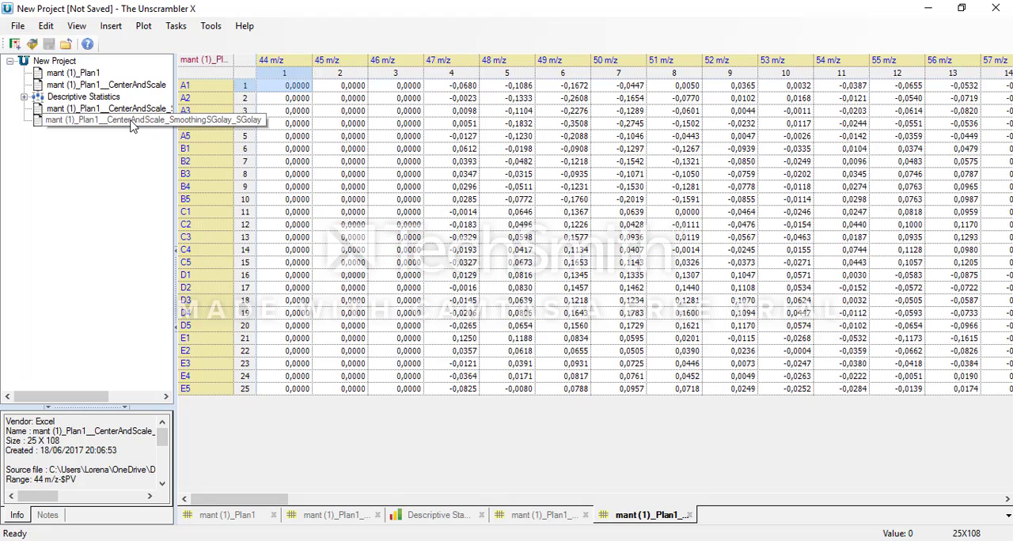
{"action": "left_click", "coordinate": [99, 87]}
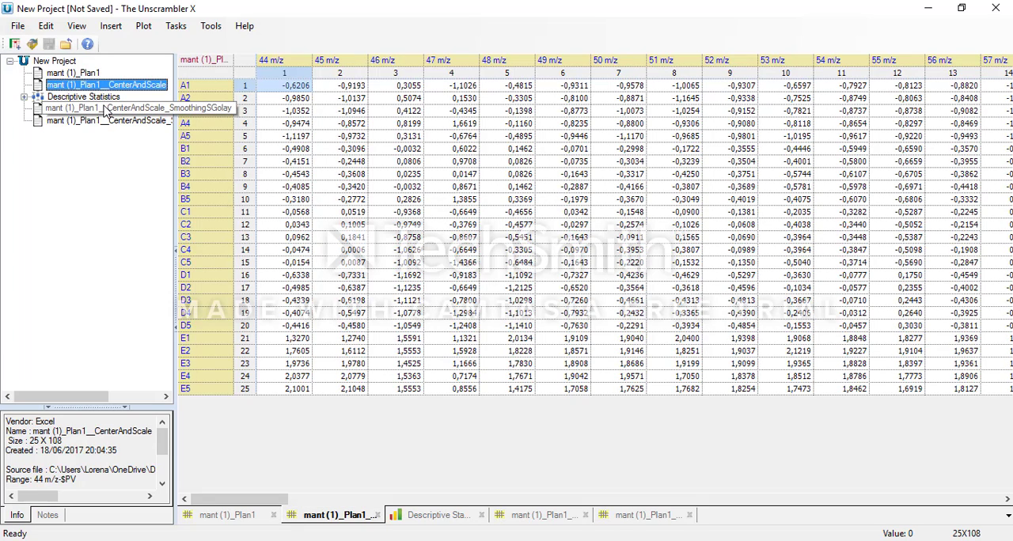
{"action": "left_click", "coordinate": [82, 74]}
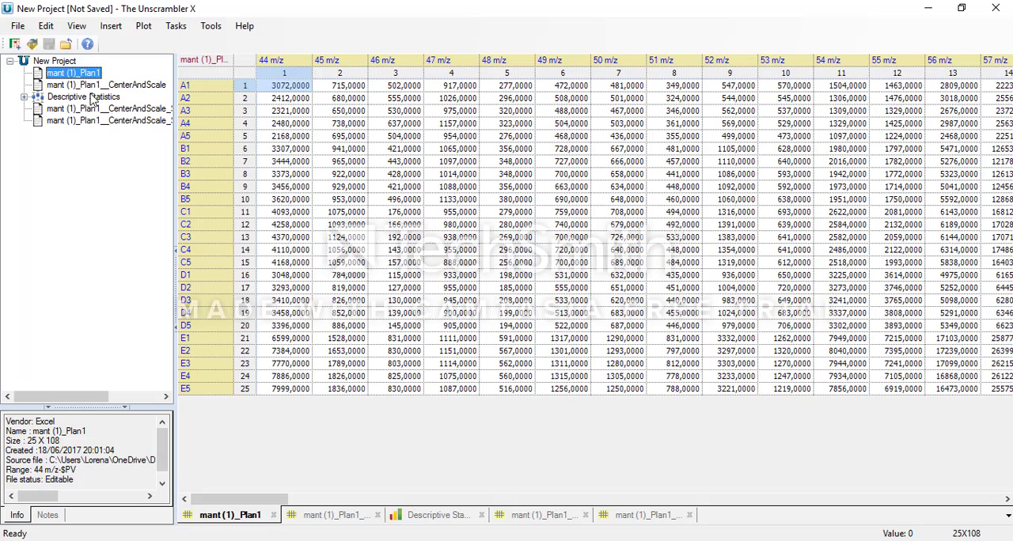
{"action": "left_click", "coordinate": [93, 111]}
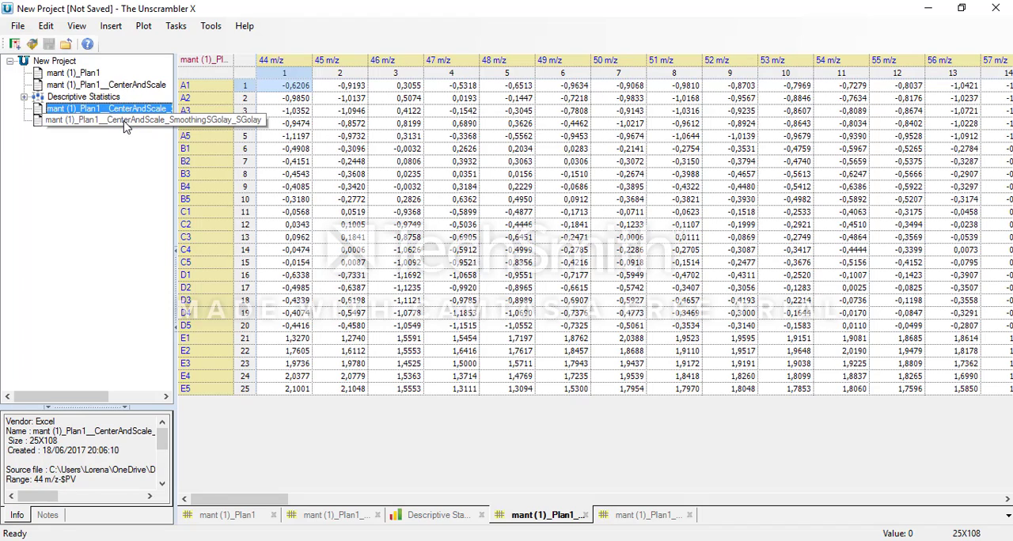
{"action": "left_click", "coordinate": [117, 86]}
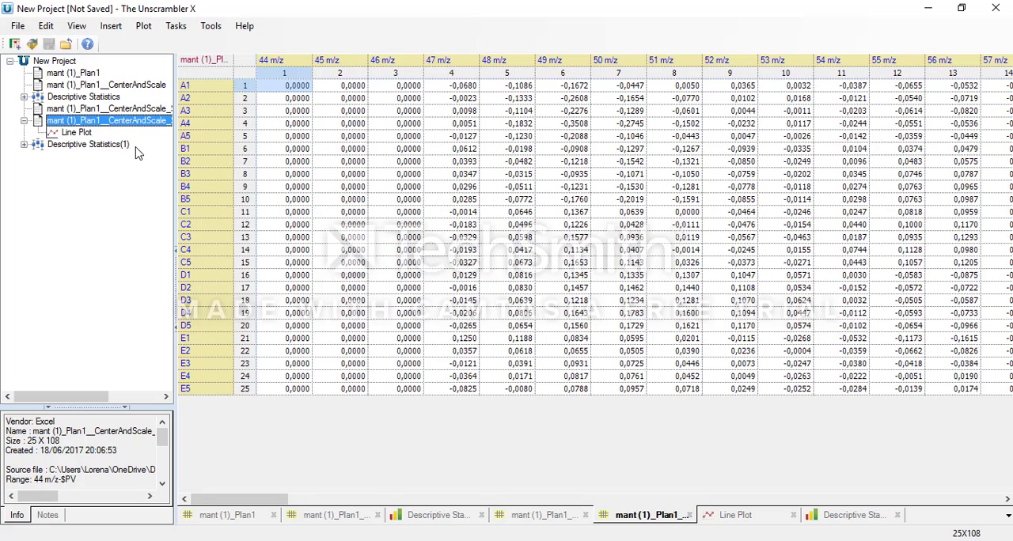
Step: Run a cluster analysis on all rows and columns of the derivative matrix with 5 clusters, Hierarchical Single-linkage and Euclidean distance
{"action": "left_click", "coordinate": [176, 26]}
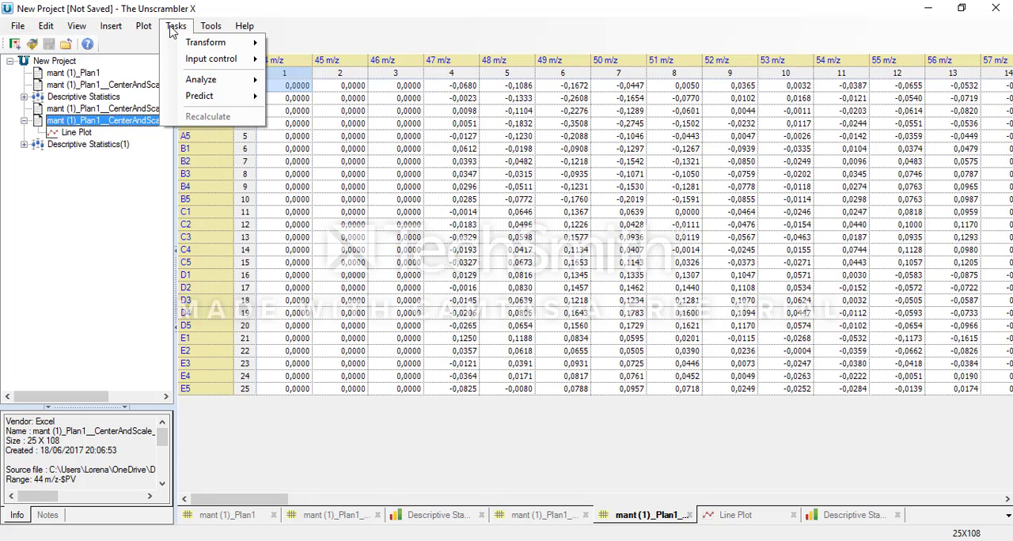
{"action": "mouse_move", "coordinate": [188, 85]}
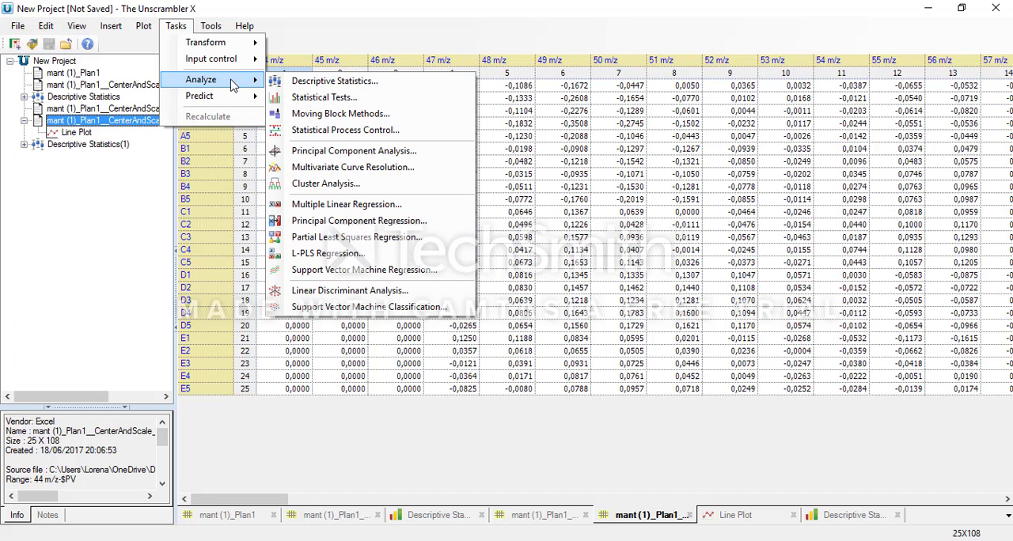
{"action": "left_click", "coordinate": [215, 25]}
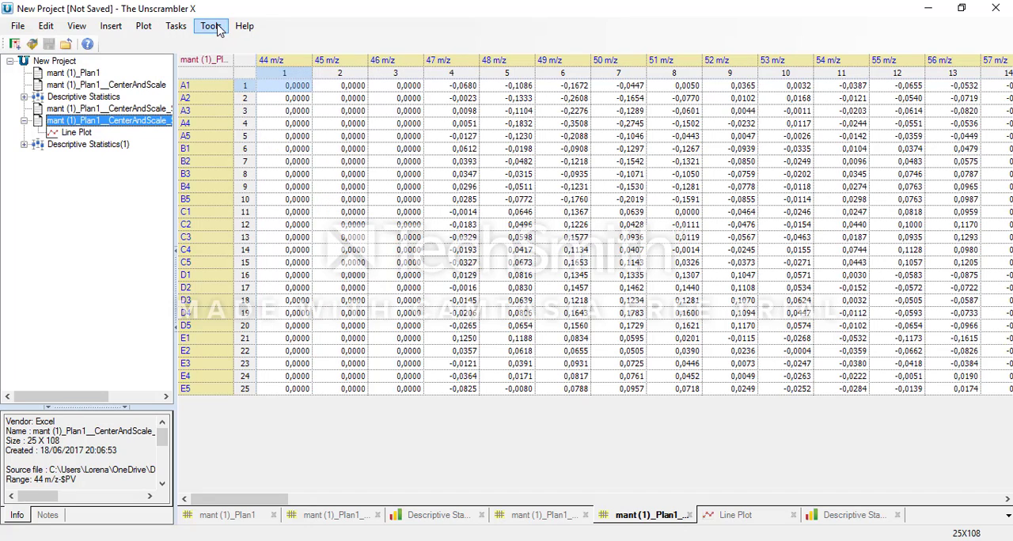
{"action": "left_click", "coordinate": [182, 23]}
{"action": "mouse_move", "coordinate": [195, 86]}
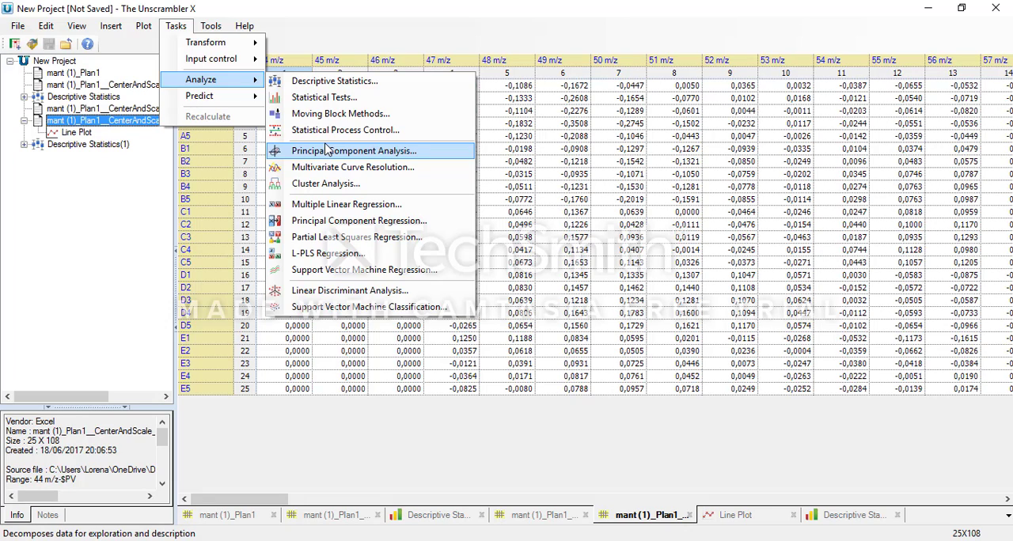
{"action": "left_click", "coordinate": [310, 188]}
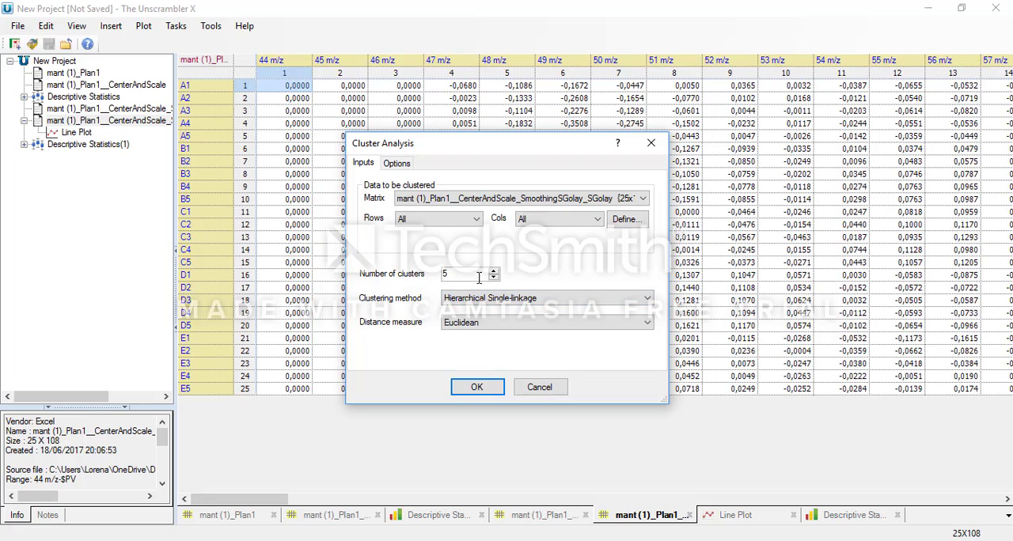
{"action": "left_click_drag", "start_coordinate": [479, 149], "coordinate": [425, 66]}
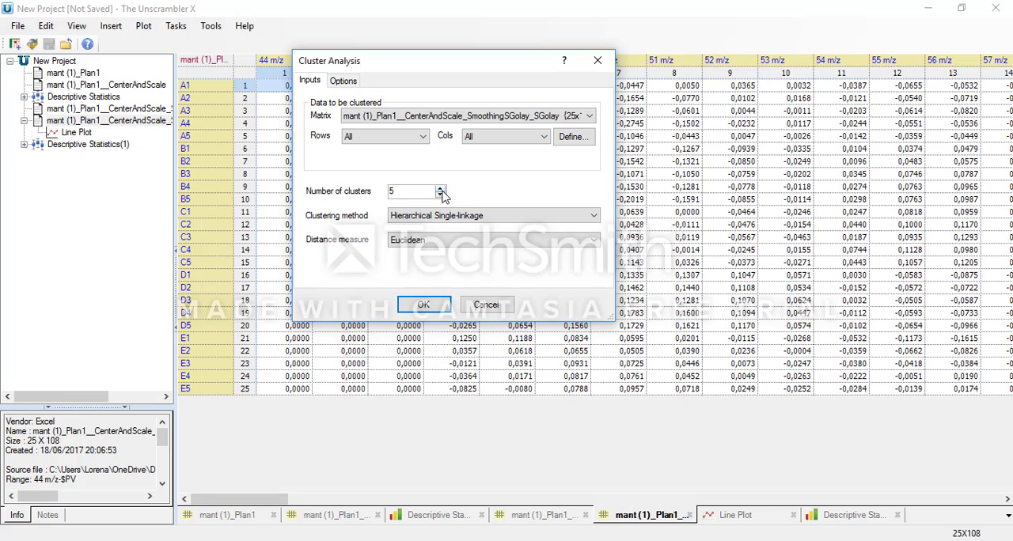
{"action": "left_click", "coordinate": [572, 138]}
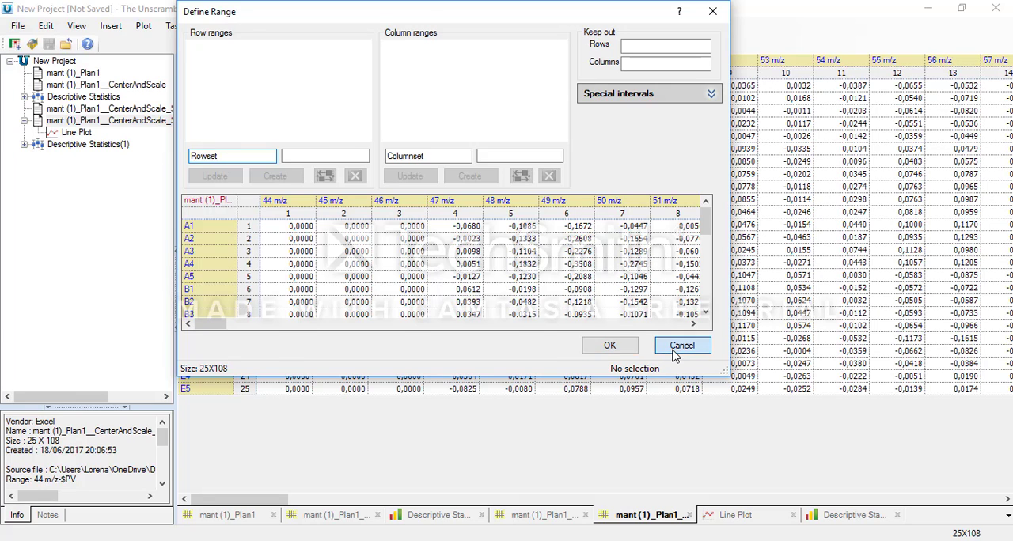
{"action": "left_click", "coordinate": [681, 346]}
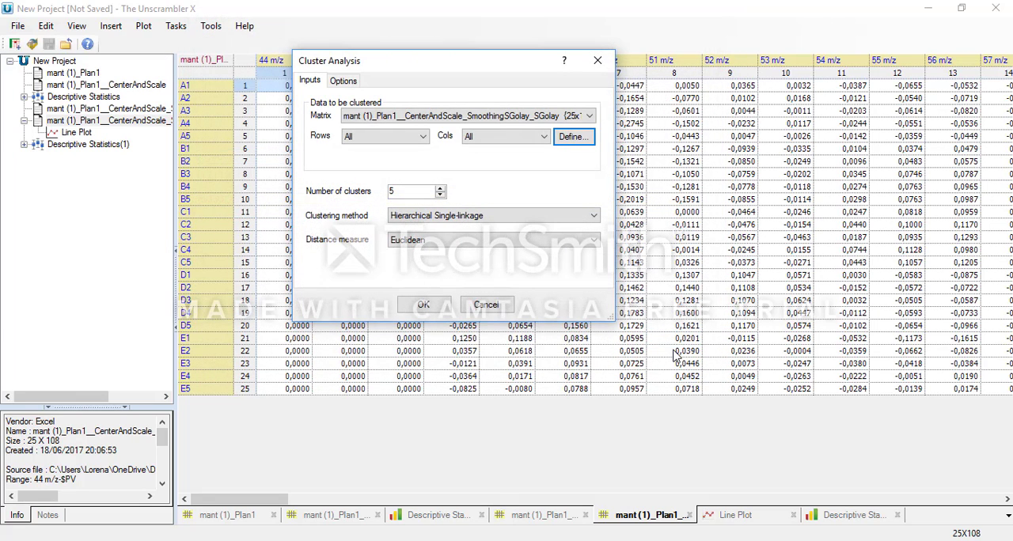
{"action": "left_click", "coordinate": [403, 216]}
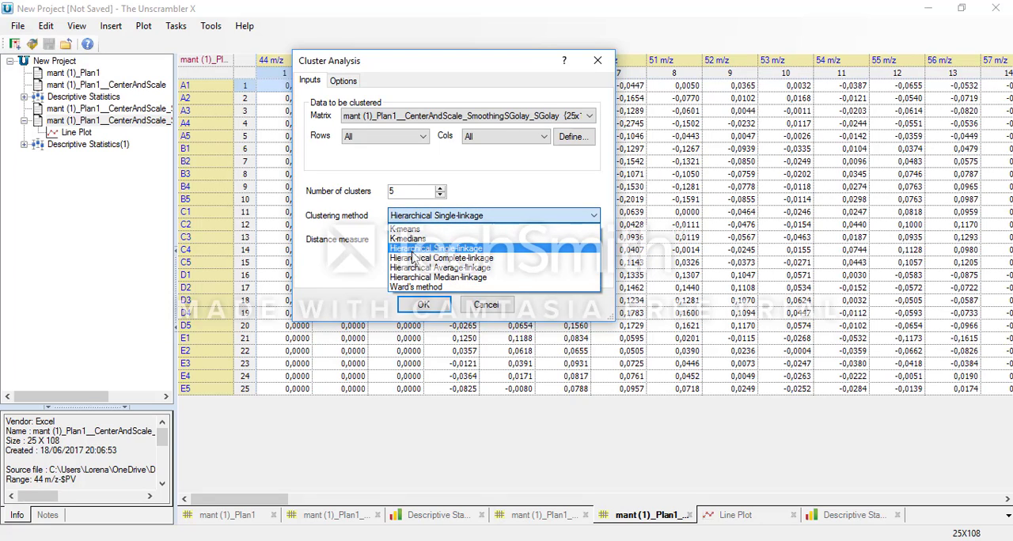
{"action": "left_click", "coordinate": [412, 250]}
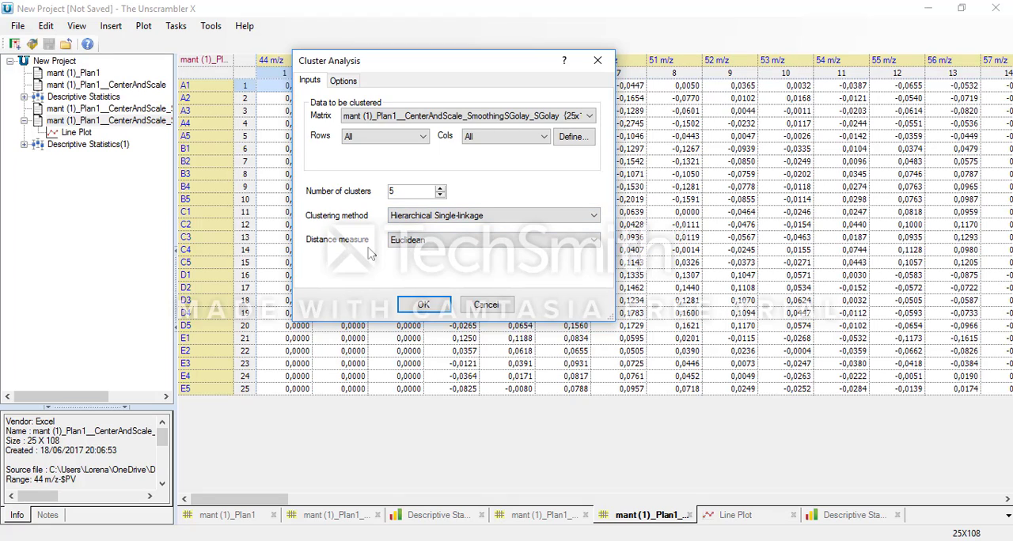
{"action": "left_click", "coordinate": [424, 305]}
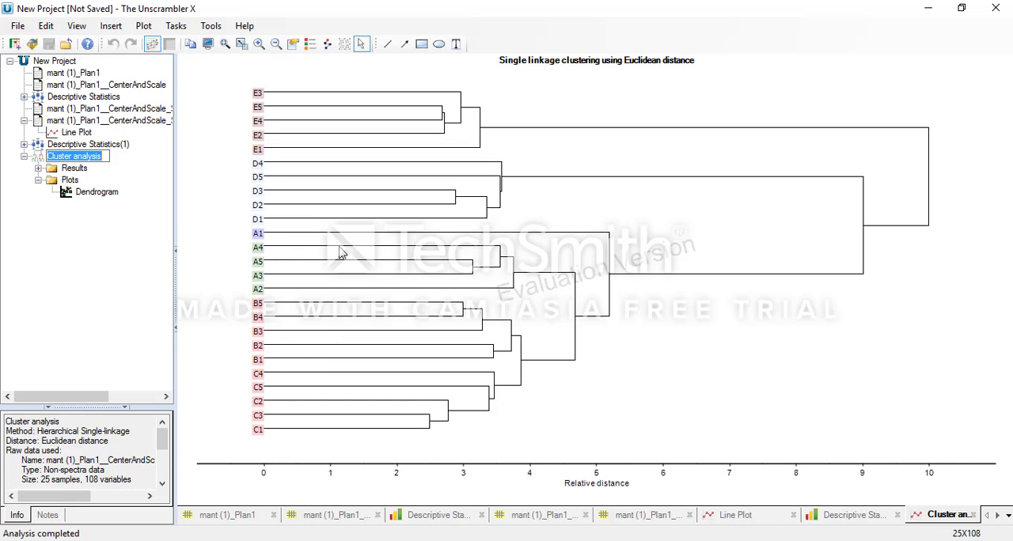
Step: Rename the cluster analysis as "gráfico hca" and review the row and column sets in its results
{"action": "type", "text": "gráfico hca"}
{"action": "key", "text": "Return"}
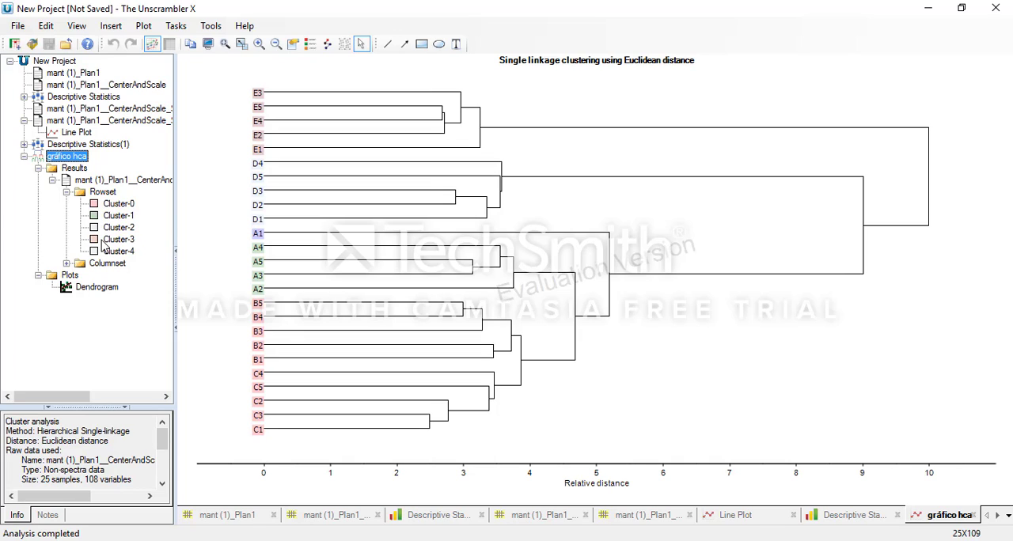
{"action": "left_click", "coordinate": [67, 263]}
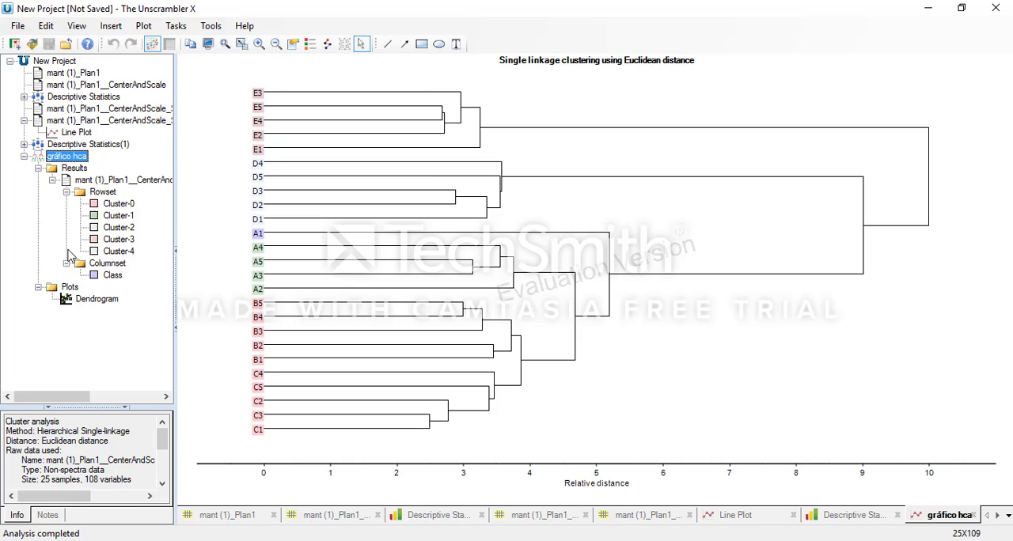
{"action": "left_click", "coordinate": [67, 263]}
{"action": "left_click", "coordinate": [66, 192]}
{"action": "left_click", "coordinate": [52, 181]}
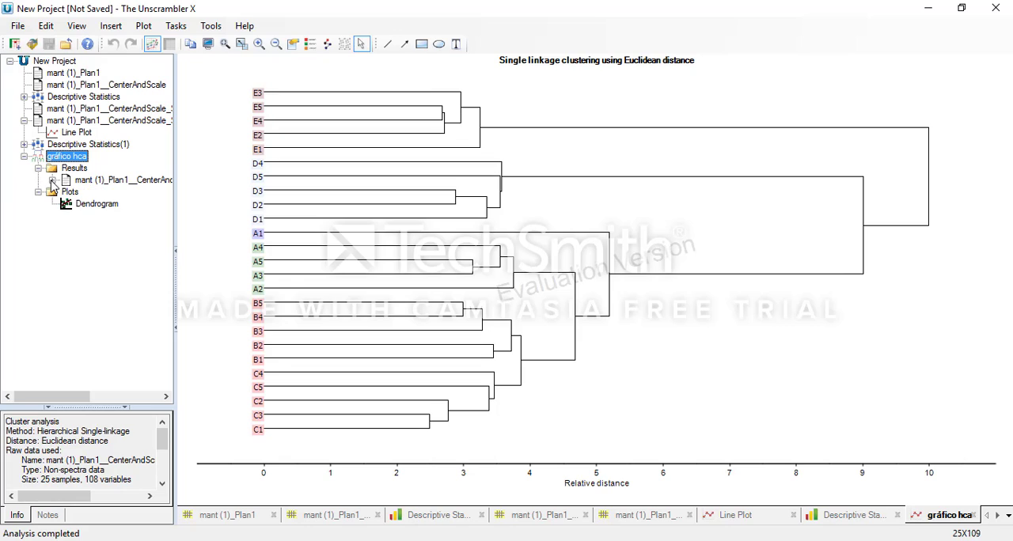
{"action": "left_click", "coordinate": [38, 168]}
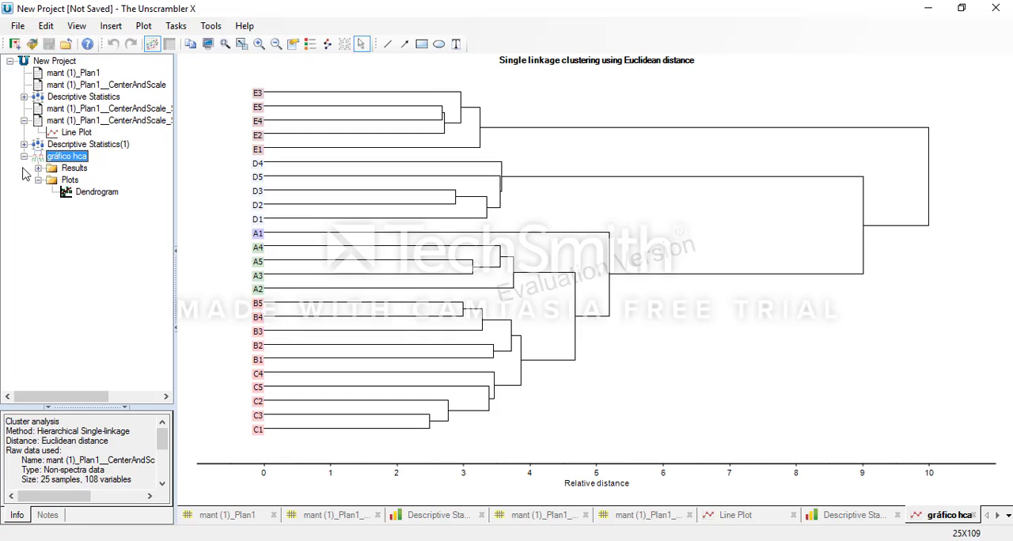
Step: Set up a principal component analysis of the Savitzky-Golay derivative matrix with all rows and columns, 7 maximum components and mean centering
{"action": "left_click", "coordinate": [71, 121]}
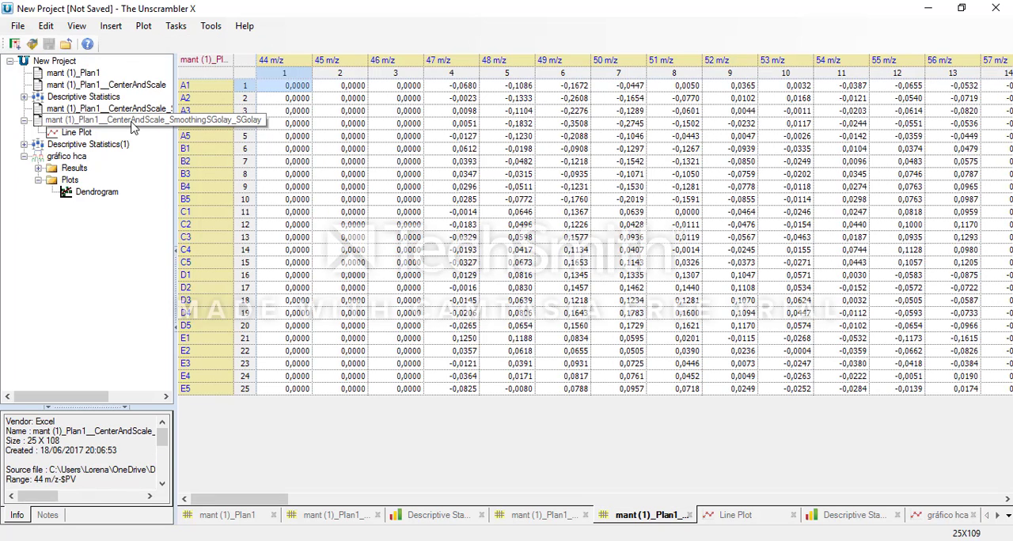
{"action": "left_click", "coordinate": [176, 26]}
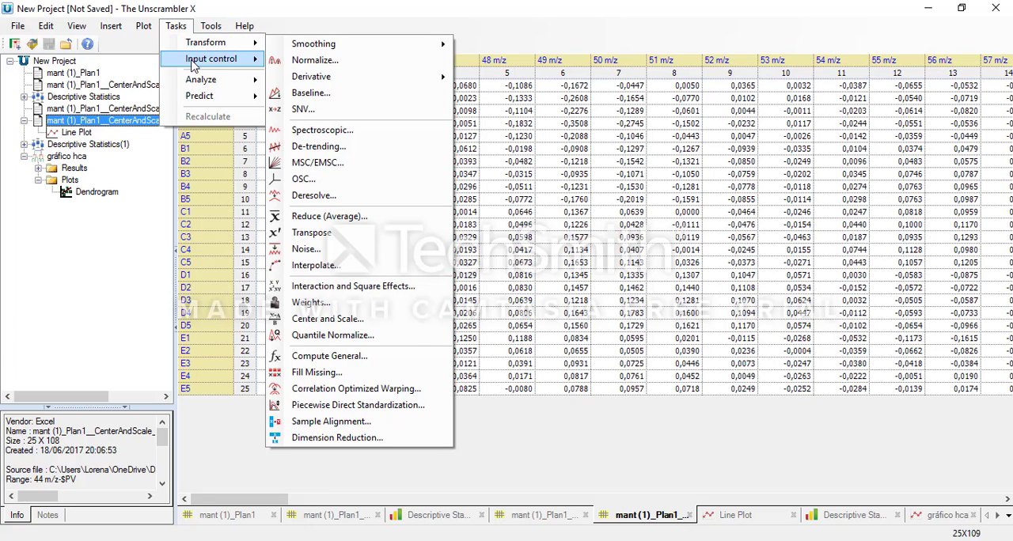
{"action": "mouse_move", "coordinate": [207, 80]}
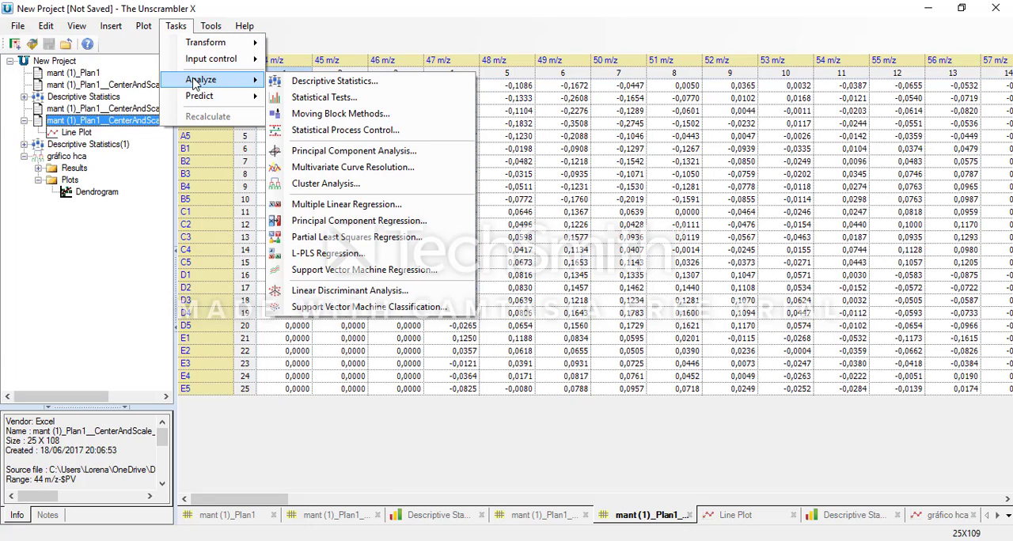
{"action": "left_click", "coordinate": [307, 152]}
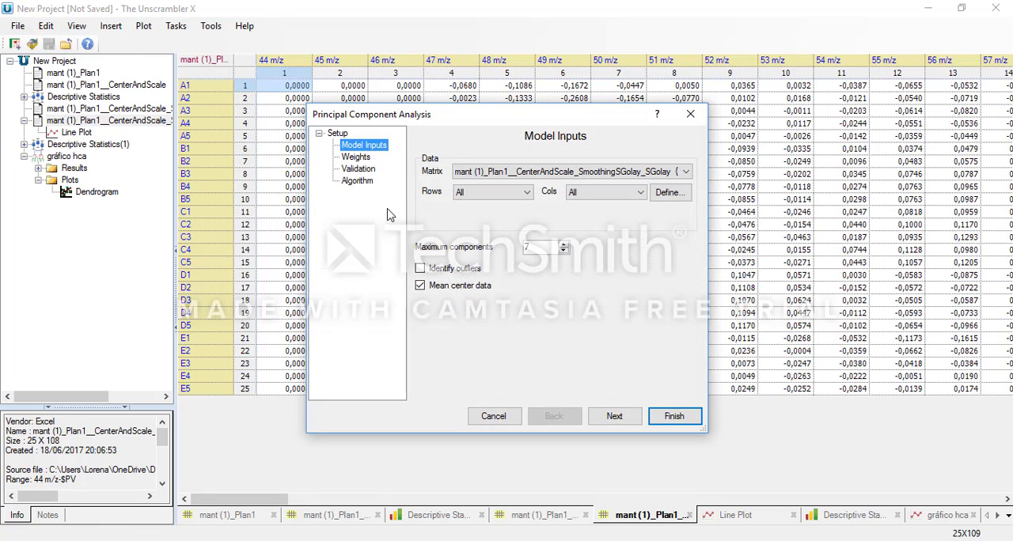
{"action": "left_click_drag", "start_coordinate": [451, 118], "coordinate": [424, 102]}
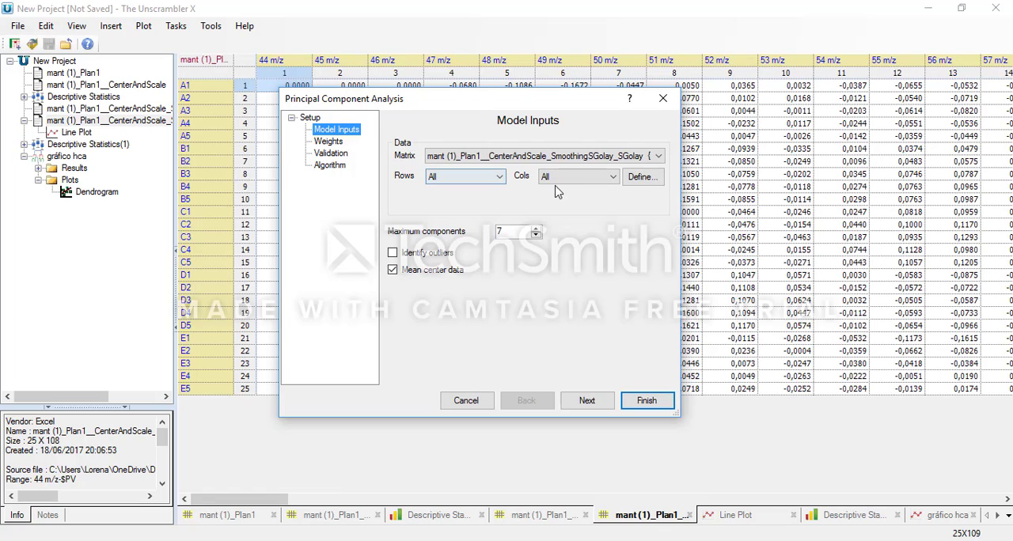
{"action": "left_click", "coordinate": [587, 401]}
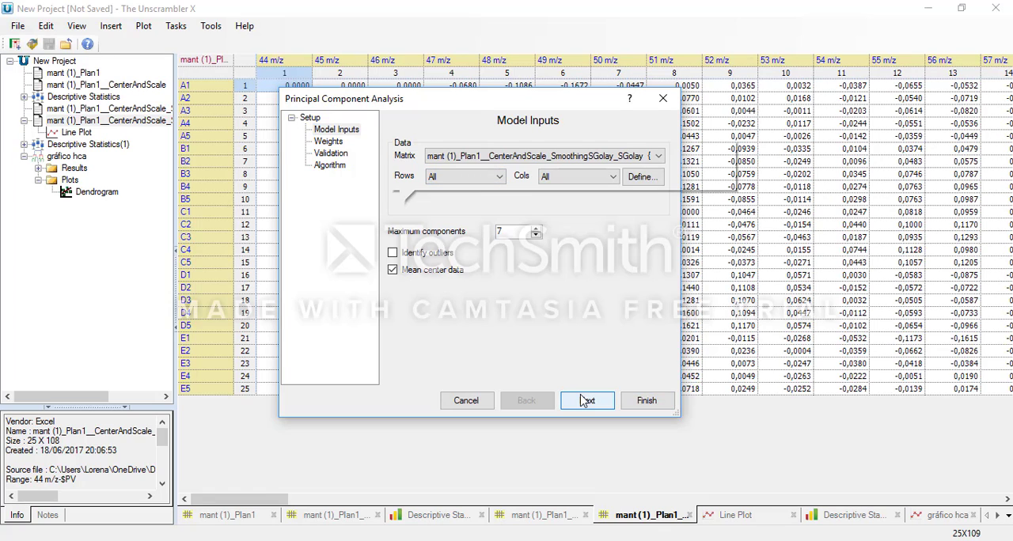
{"action": "left_click", "coordinate": [586, 401]}
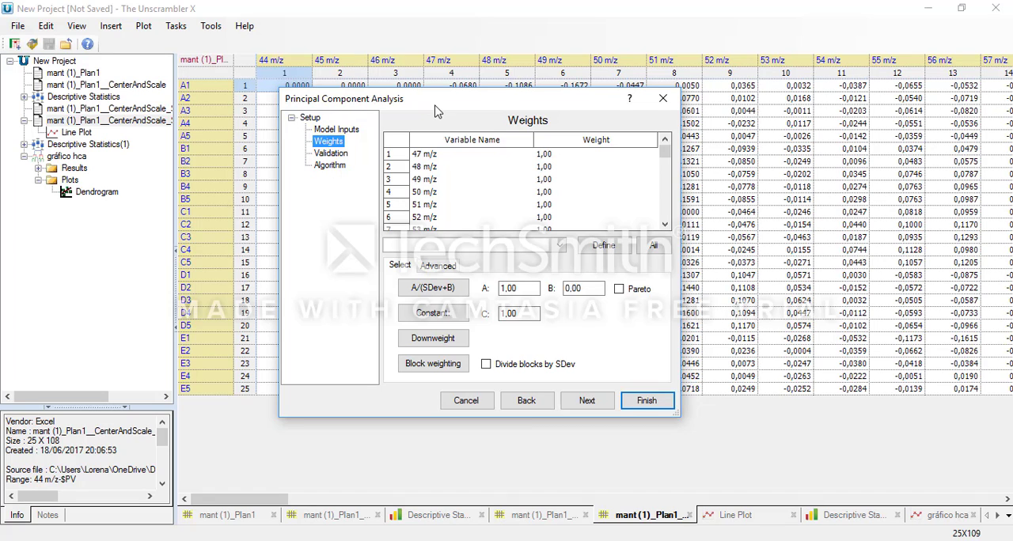
Step: Review the PCA setup and run it with weights of 1,00, cross validation and the Singular Value Decomposition algorithm
{"action": "left_click_drag", "start_coordinate": [435, 105], "coordinate": [414, 103]}
{"action": "left_click", "coordinate": [300, 130]}
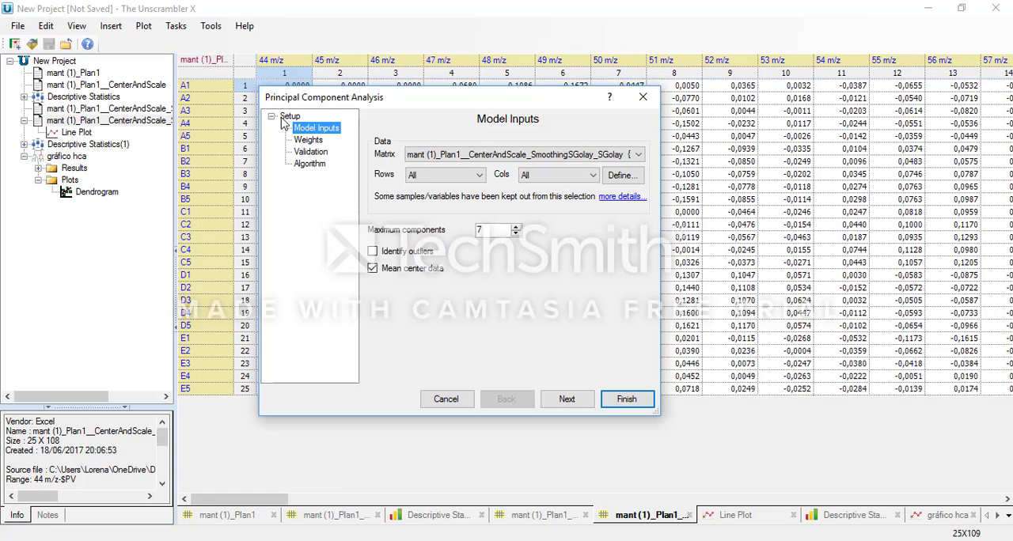
{"action": "left_click", "coordinate": [314, 140]}
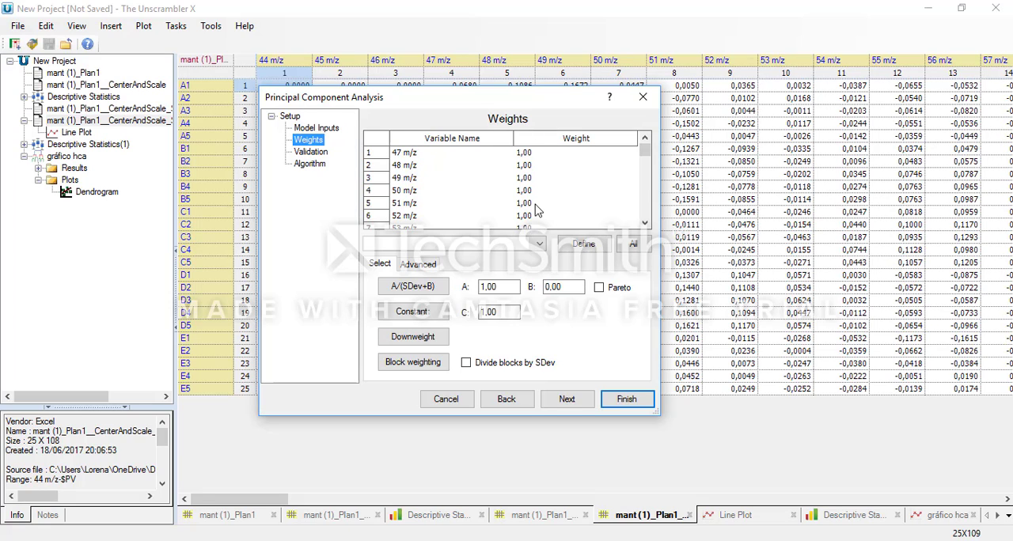
{"action": "left_click", "coordinate": [306, 153]}
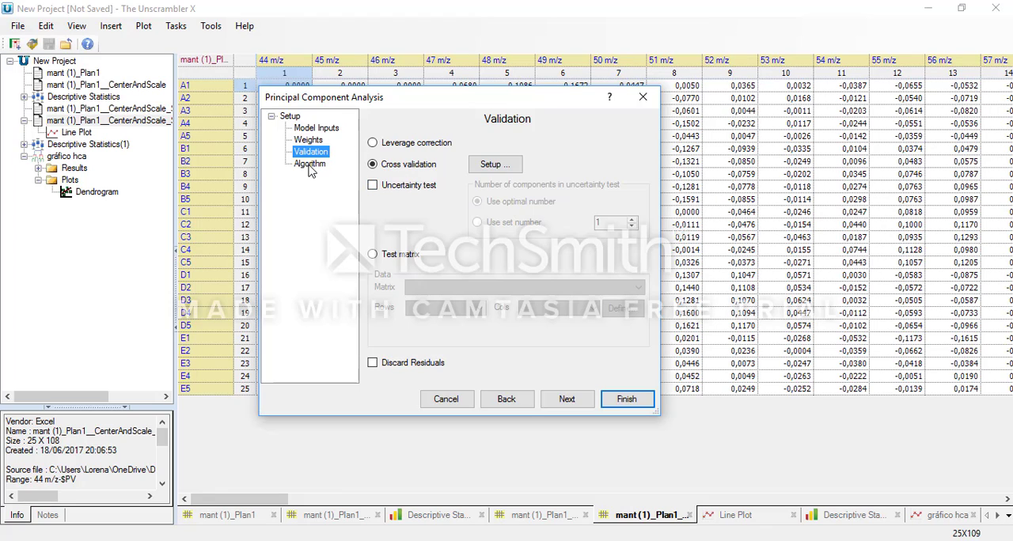
{"action": "left_click", "coordinate": [309, 164]}
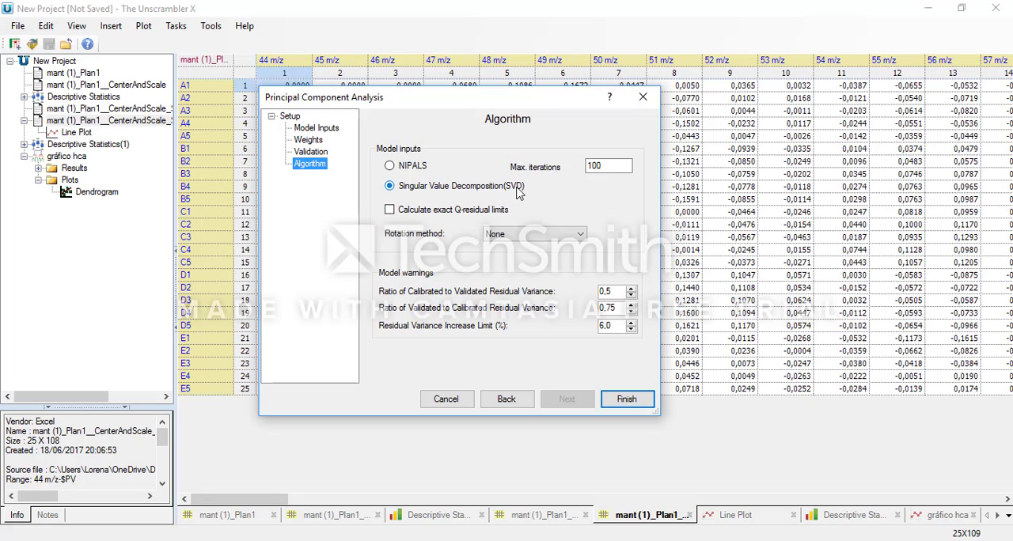
{"action": "left_click", "coordinate": [625, 399]}
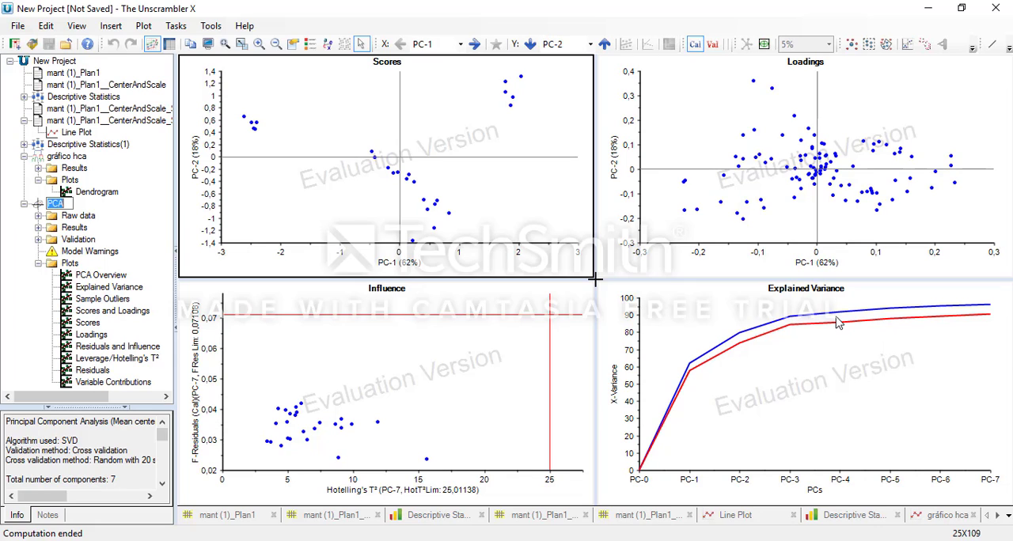
Step: Review the PCA result plots, including the overview, explained variance, sample outliers, scores and loadings, and return to the main PCA result
{"action": "left_click", "coordinate": [412, 269]}
{"action": "left_click", "coordinate": [110, 277]}
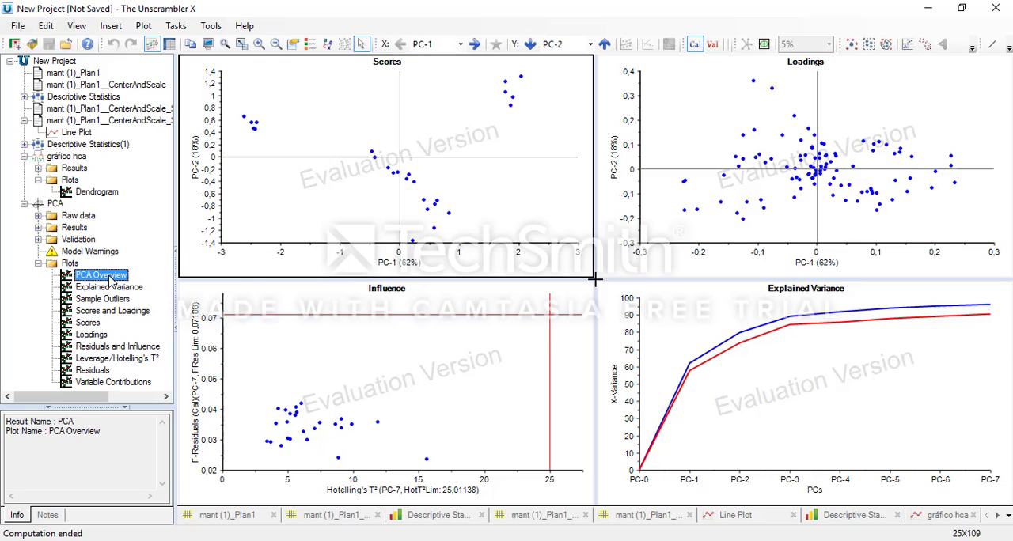
{"action": "left_click", "coordinate": [108, 287]}
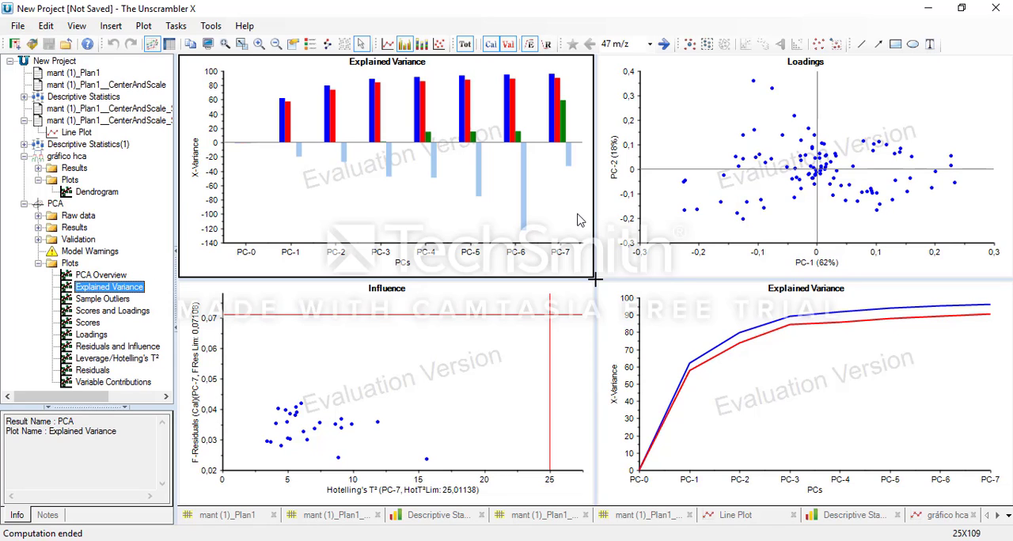
{"action": "left_click", "coordinate": [93, 300]}
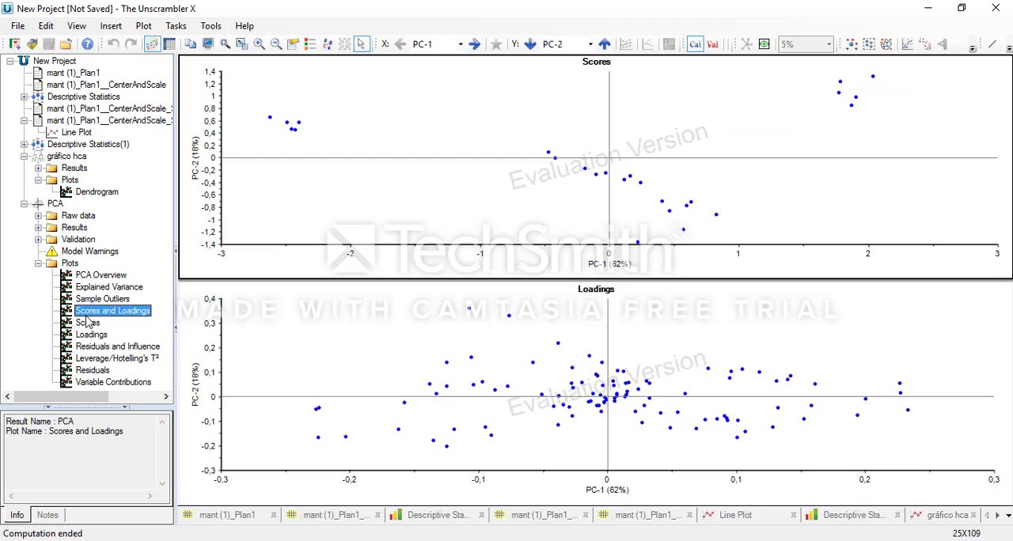
{"action": "left_click", "coordinate": [87, 322]}
{"action": "left_click", "coordinate": [89, 334]}
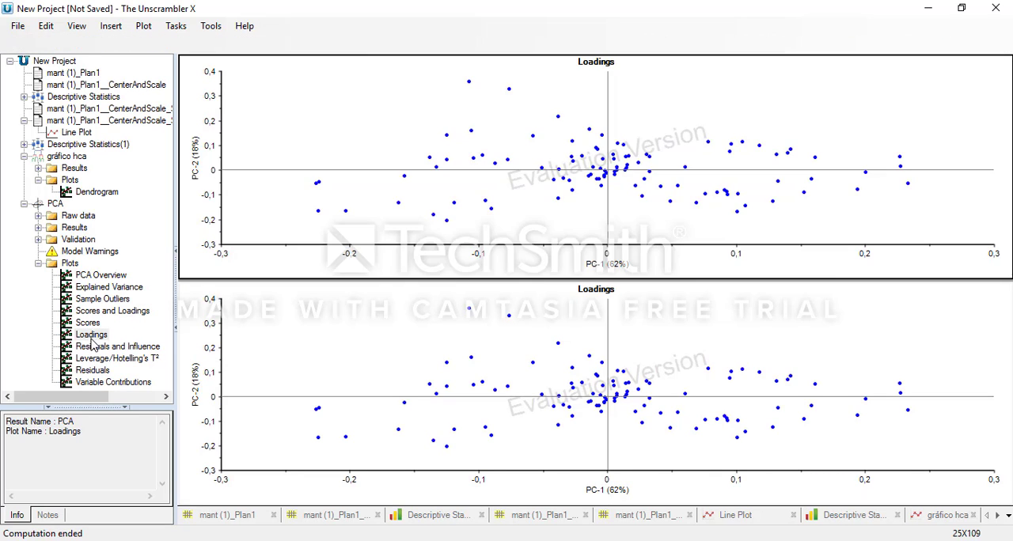
{"action": "left_click", "coordinate": [54, 204]}
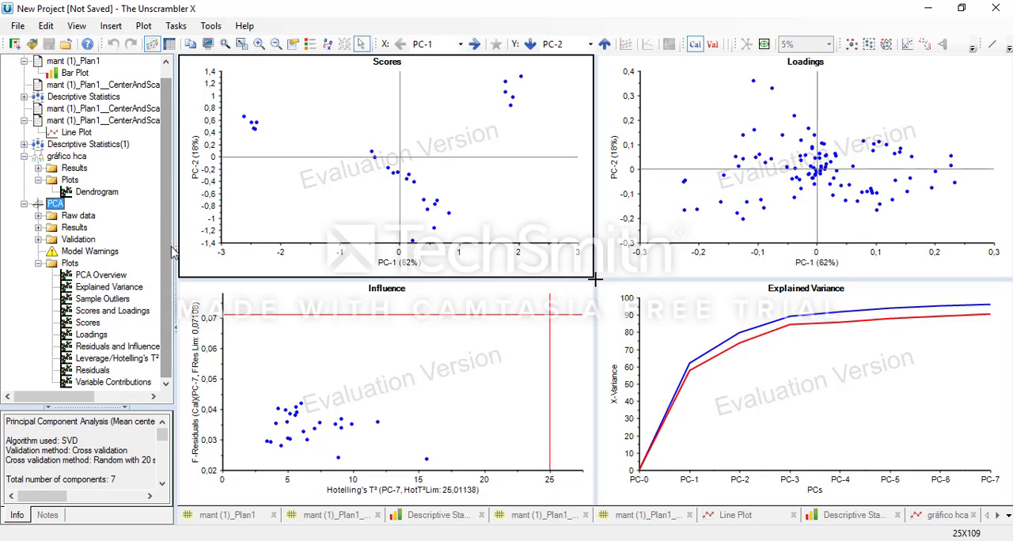
{"action": "scroll", "coordinate": [170, 210], "scroll_direction": "up", "scroll_amount": 1}
{"action": "scroll", "coordinate": [159, 210], "scroll_direction": "down", "scroll_amount": 1}
{"action": "scroll", "coordinate": [168, 134], "scroll_direction": "up", "scroll_amount": 1}
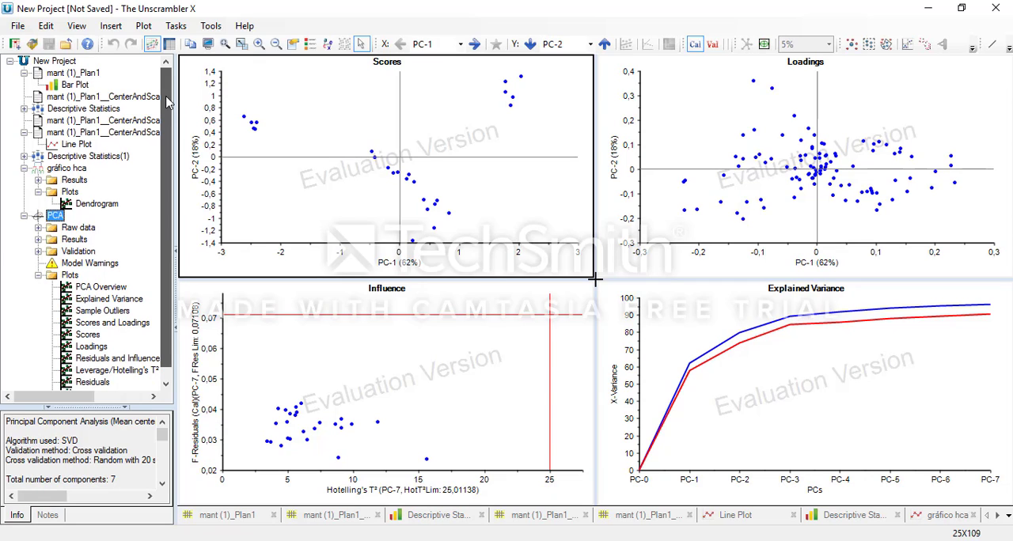
Step: Open the help contents, widen the topic list and display the plot interpretations topic under PCA
{"action": "left_click", "coordinate": [245, 26]}
{"action": "left_click", "coordinate": [250, 30]}
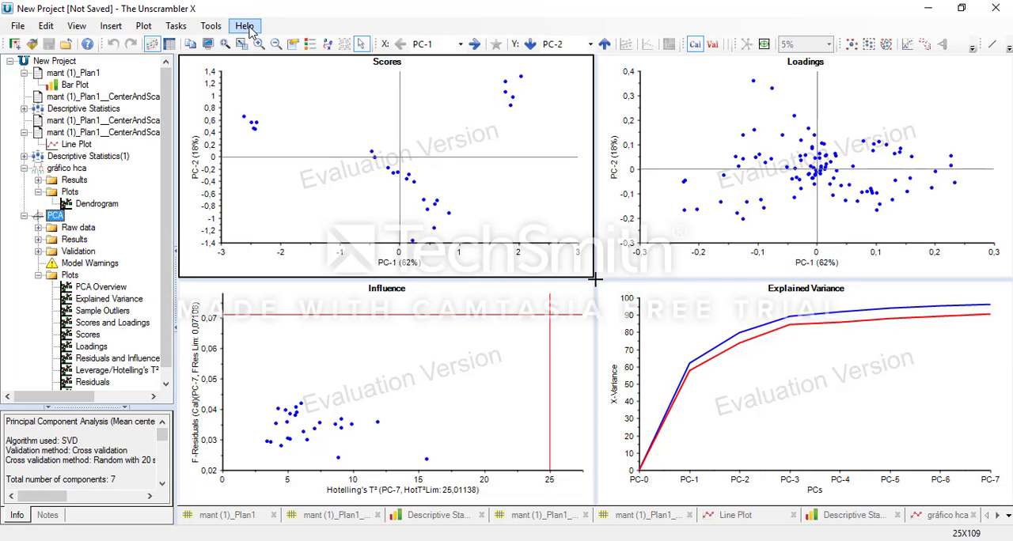
{"action": "left_click", "coordinate": [250, 30]}
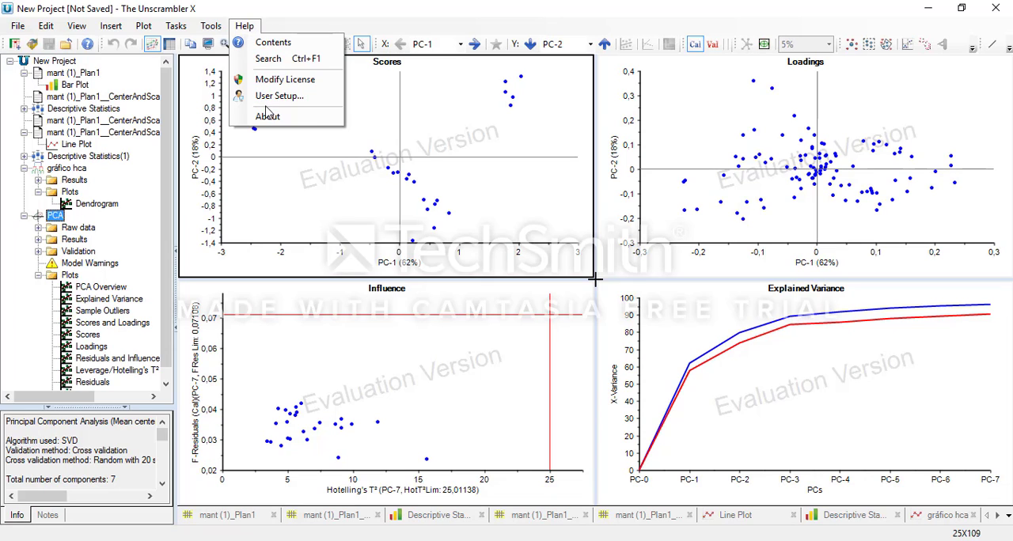
{"action": "left_click", "coordinate": [274, 44]}
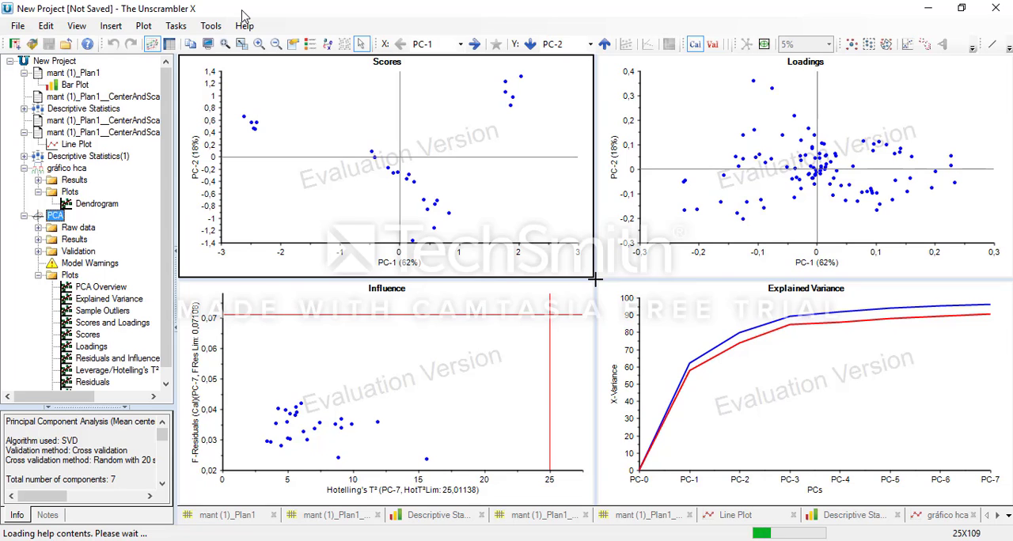
{"action": "left_click_drag", "start_coordinate": [494, 148], "coordinate": [491, 86]}
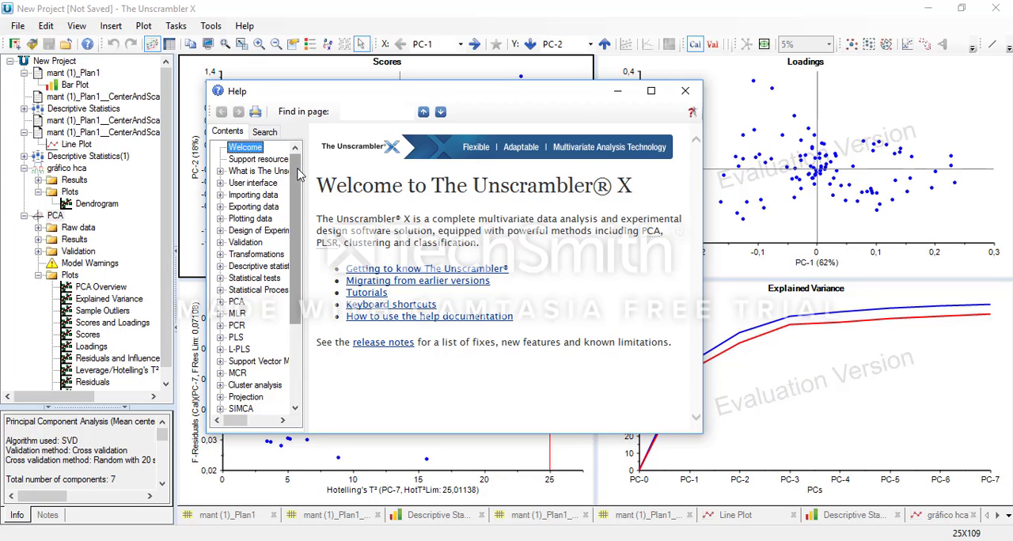
{"action": "left_click_drag", "start_coordinate": [299, 184], "coordinate": [300, 261]}
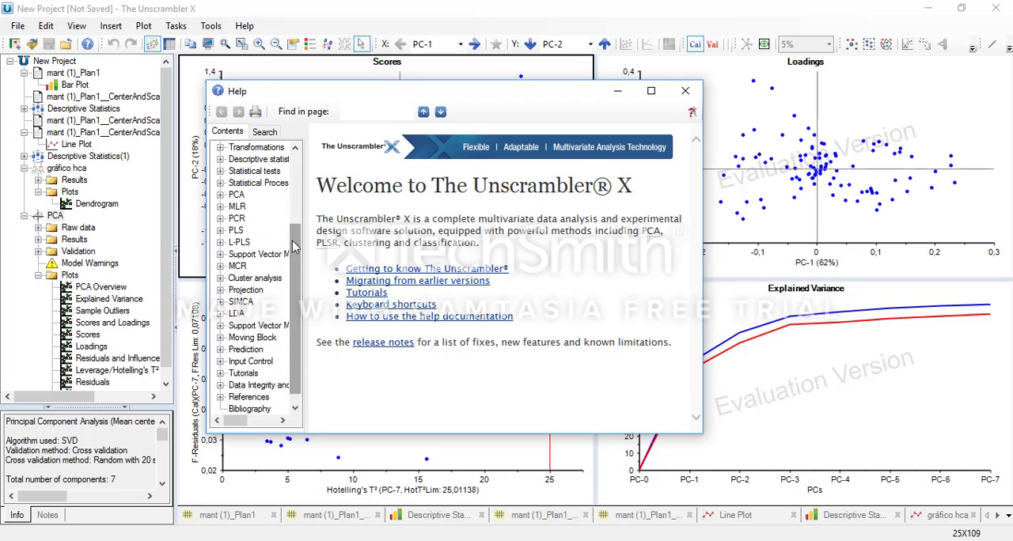
{"action": "left_click", "coordinate": [220, 196]}
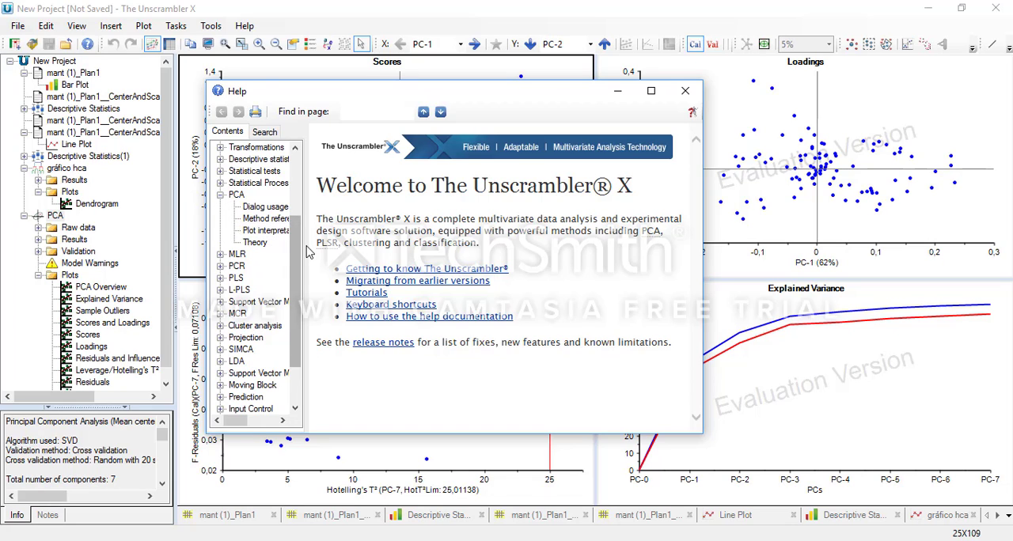
{"action": "left_click_drag", "start_coordinate": [306, 245], "coordinate": [360, 252]}
{"action": "left_click", "coordinate": [274, 231]}
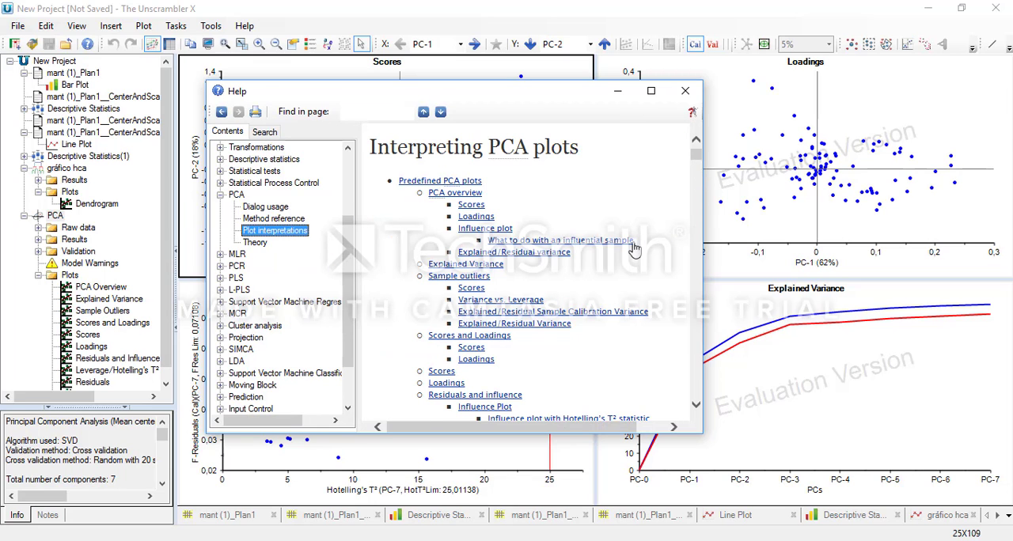
Step: Read the PCA overview guidance on scores plots, covering sample distribution, outlier detection and how representative the picture is
{"action": "scroll", "coordinate": [633, 249], "scroll_direction": "down", "scroll_amount": 4}
{"action": "scroll", "coordinate": [633, 249], "scroll_direction": "down", "scroll_amount": 6}
{"action": "scroll", "coordinate": [632, 250], "scroll_direction": "up", "scroll_amount": 12}
{"action": "left_click", "coordinate": [445, 195]}
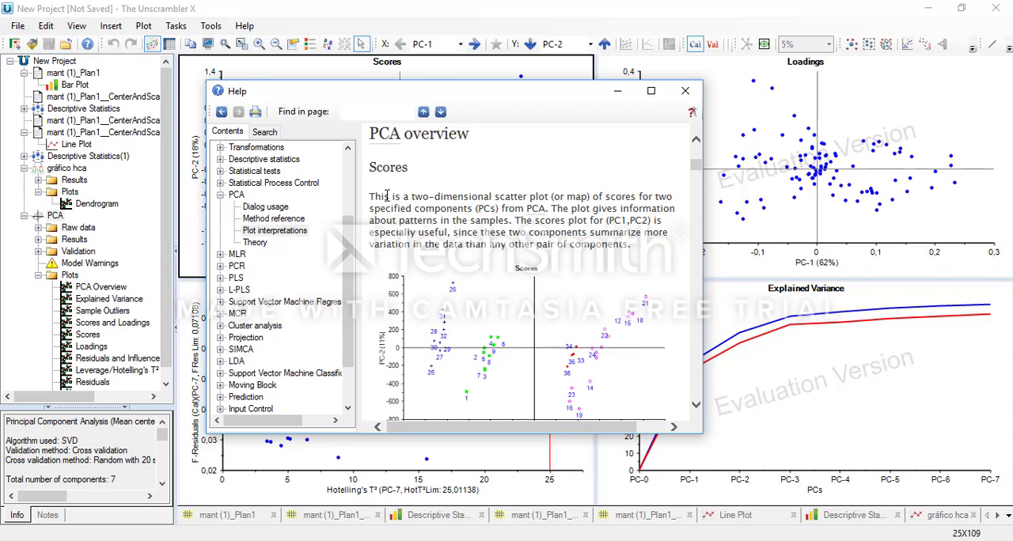
{"action": "scroll", "coordinate": [381, 198], "scroll_direction": "down", "scroll_amount": 1}
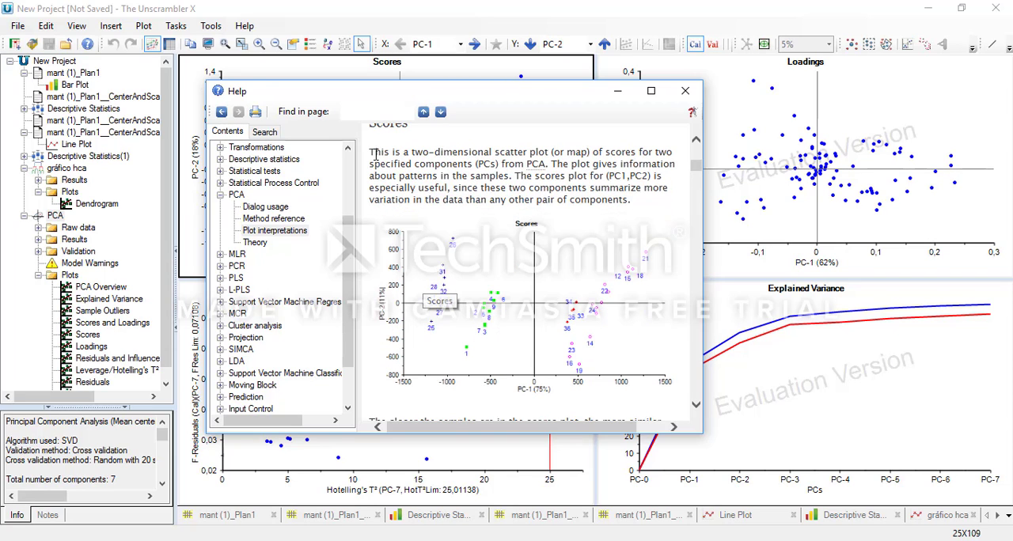
{"action": "scroll", "coordinate": [423, 187], "scroll_direction": "up", "scroll_amount": 1}
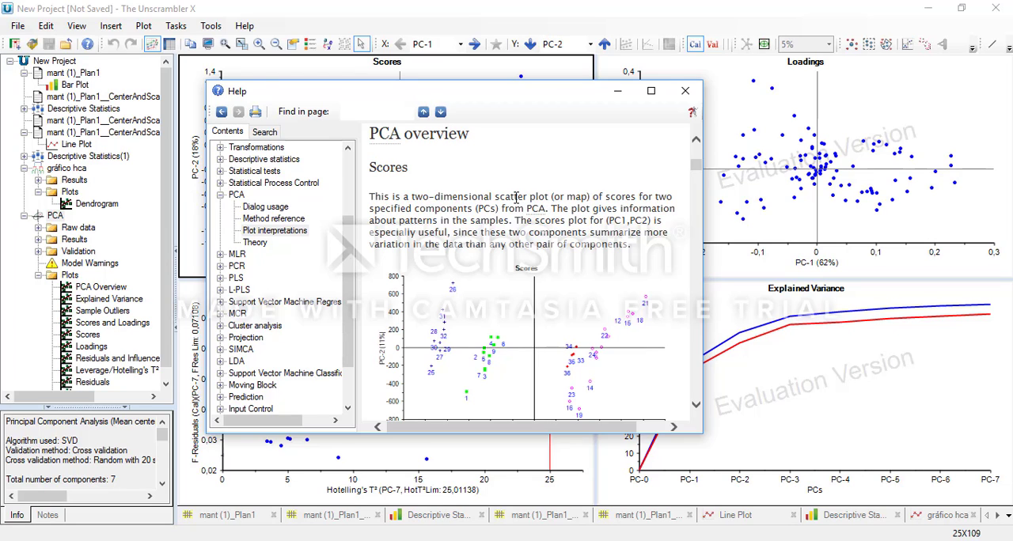
{"action": "scroll", "coordinate": [516, 198], "scroll_direction": "down", "scroll_amount": 1}
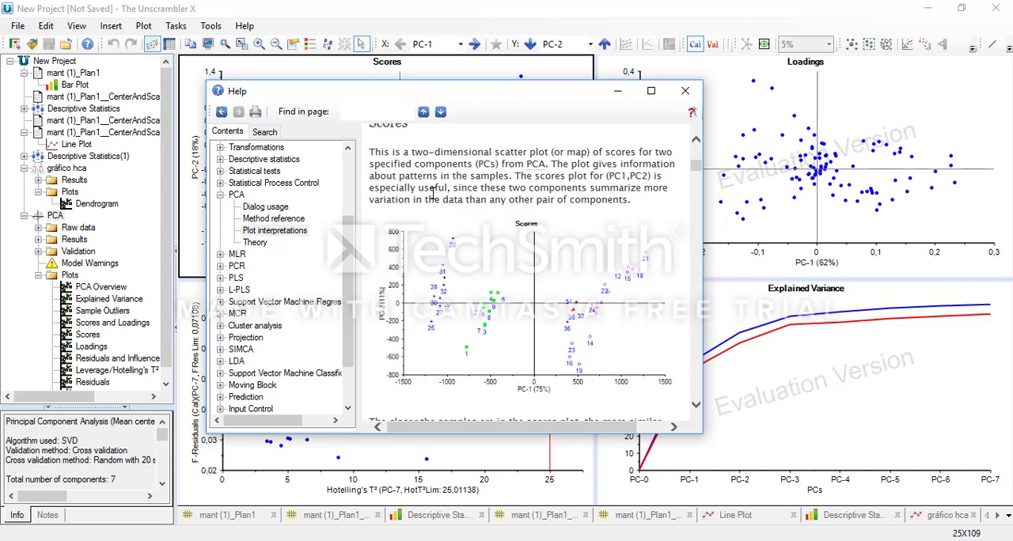
{"action": "scroll", "coordinate": [431, 196], "scroll_direction": "down", "scroll_amount": 10}
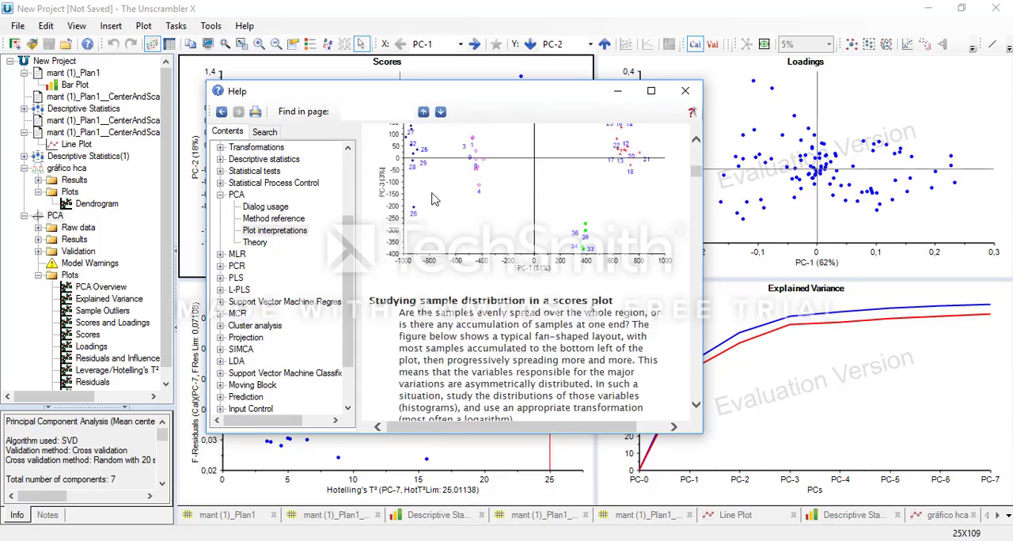
{"action": "scroll", "coordinate": [432, 198], "scroll_direction": "down", "scroll_amount": 10}
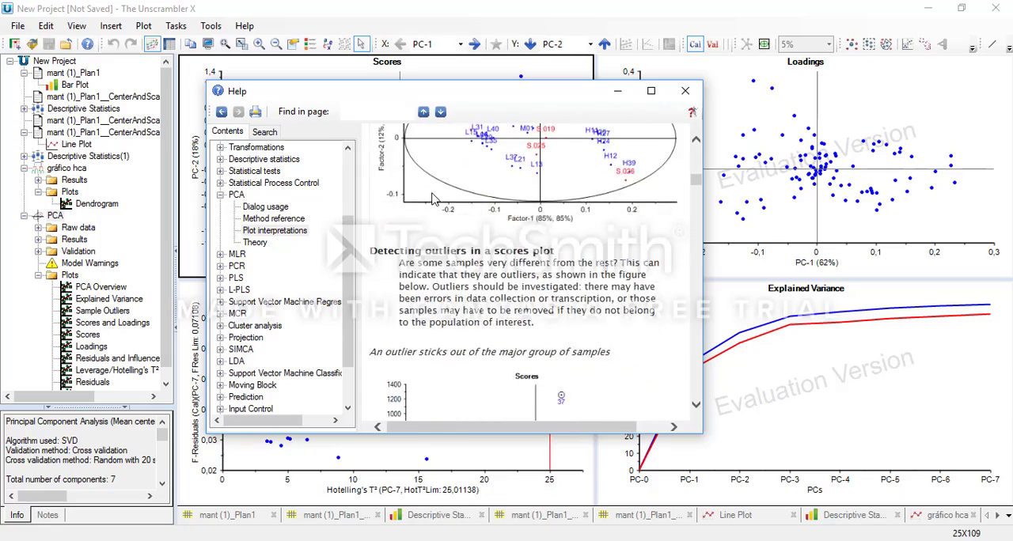
{"action": "scroll", "coordinate": [432, 196], "scroll_direction": "down", "scroll_amount": 5}
{"action": "scroll", "coordinate": [432, 199], "scroll_direction": "down", "scroll_amount": 15}
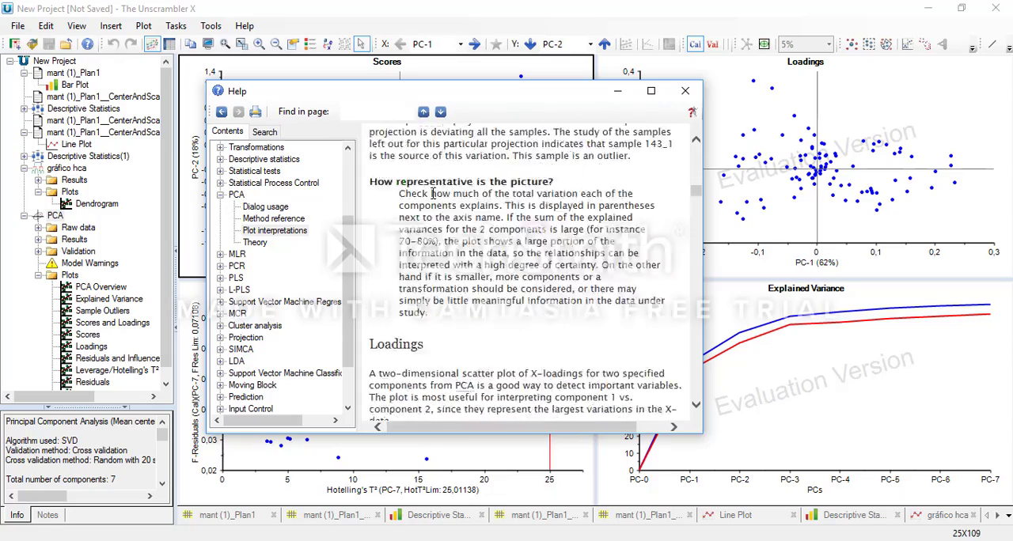
Step: Read the help guidance on loadings plots, including X-variable correlation structure and correlation loadings
{"action": "scroll", "coordinate": [433, 199], "scroll_direction": "up", "scroll_amount": 10}
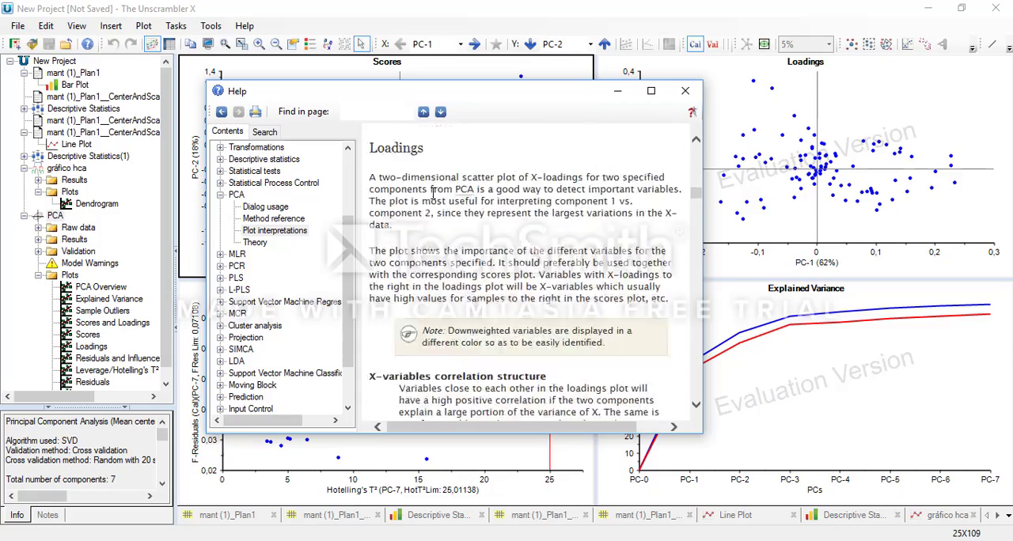
{"action": "scroll", "coordinate": [433, 196], "scroll_direction": "down", "scroll_amount": 4}
{"action": "scroll", "coordinate": [433, 196], "scroll_direction": "down", "scroll_amount": 8}
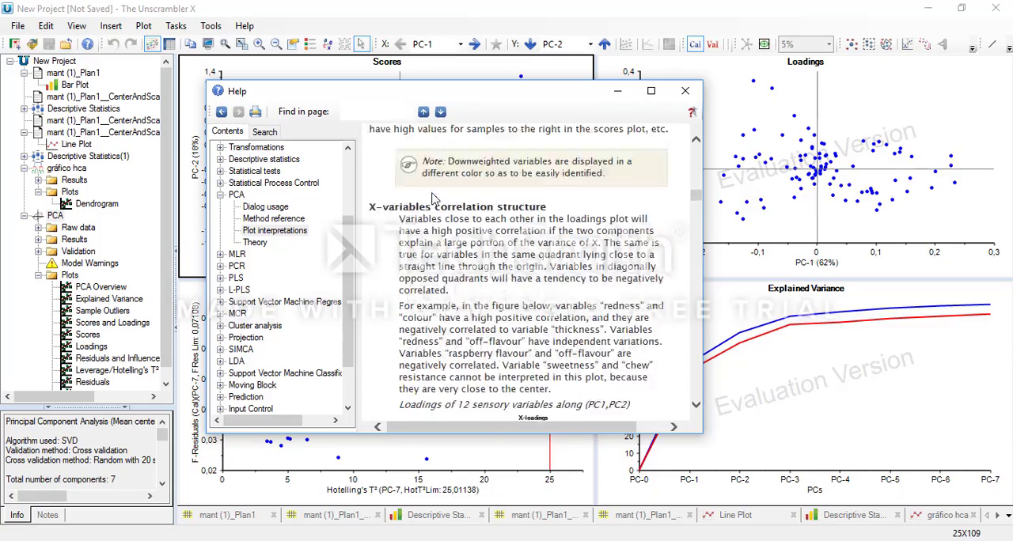
{"action": "scroll", "coordinate": [432, 193], "scroll_direction": "down", "scroll_amount": 8}
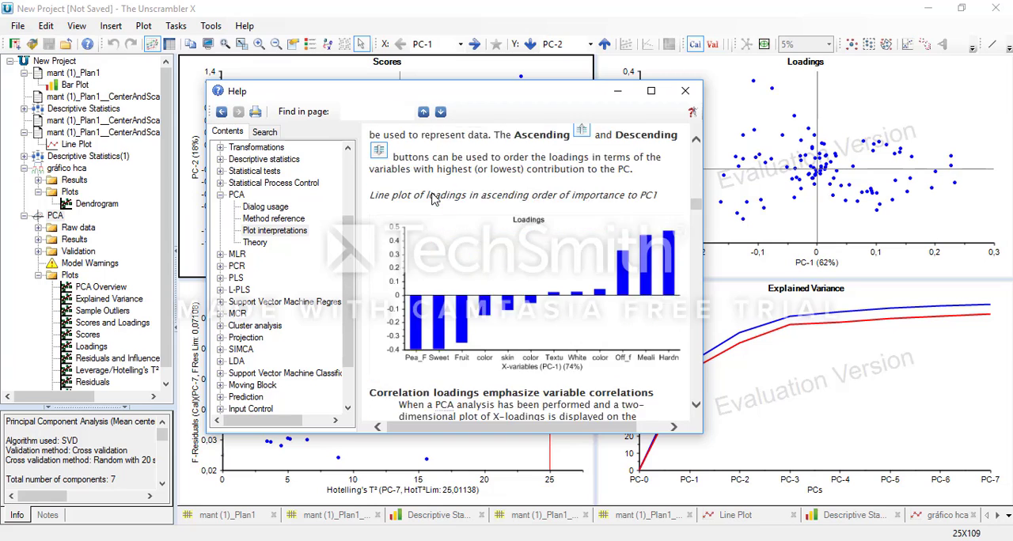
{"action": "scroll", "coordinate": [432, 193], "scroll_direction": "up", "scroll_amount": 4}
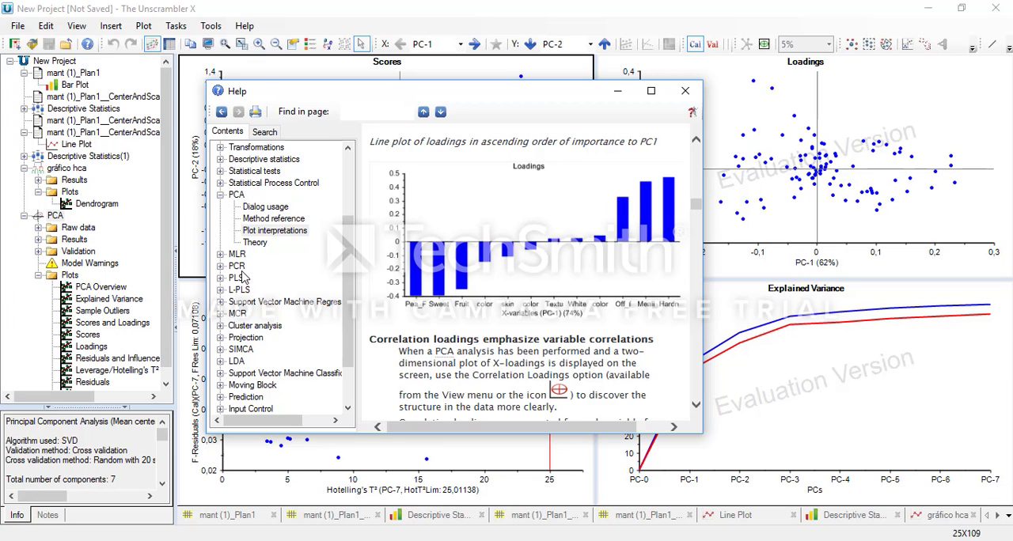
Step: Read the help topic on plot interpretations under Cluster analysis, including the dendrogram plot example, and close the help window
{"action": "left_click", "coordinate": [248, 327]}
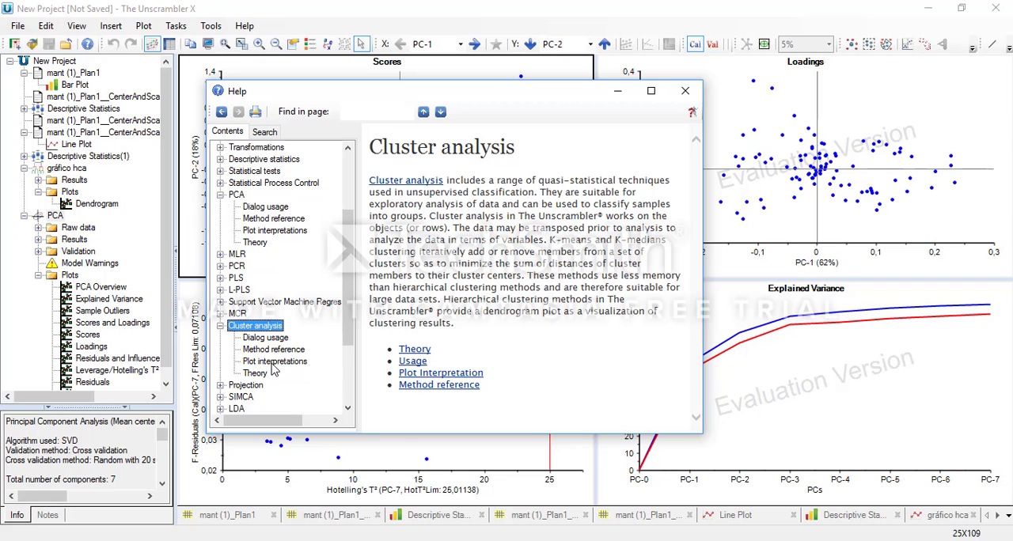
{"action": "left_click", "coordinate": [275, 362]}
{"action": "scroll", "coordinate": [572, 272], "scroll_direction": "down", "scroll_amount": 2}
{"action": "scroll", "coordinate": [573, 271], "scroll_direction": "down", "scroll_amount": 3}
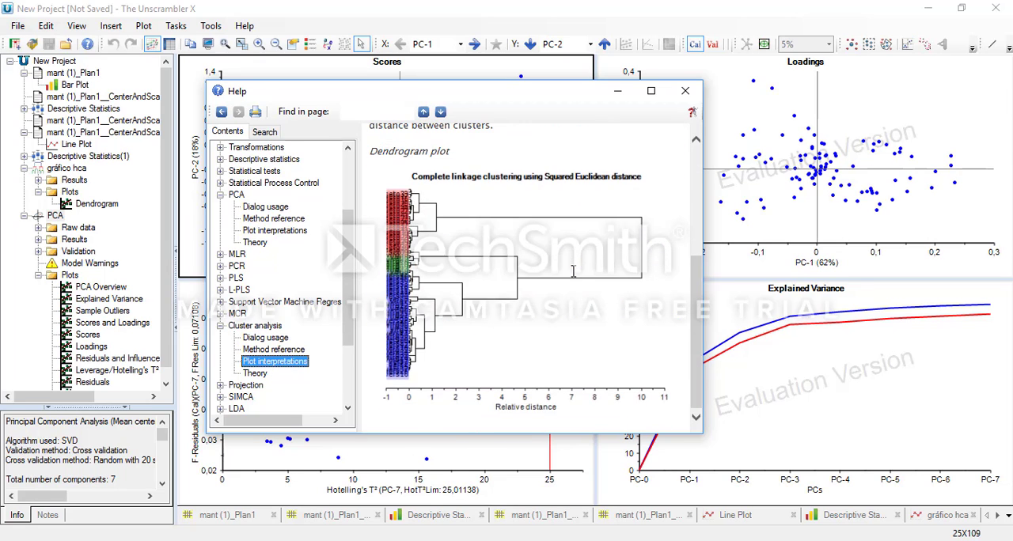
{"action": "scroll", "coordinate": [573, 272], "scroll_direction": "up", "scroll_amount": 5}
{"action": "scroll", "coordinate": [573, 271], "scroll_direction": "down", "scroll_amount": 5}
{"action": "left_click", "coordinate": [686, 93]}
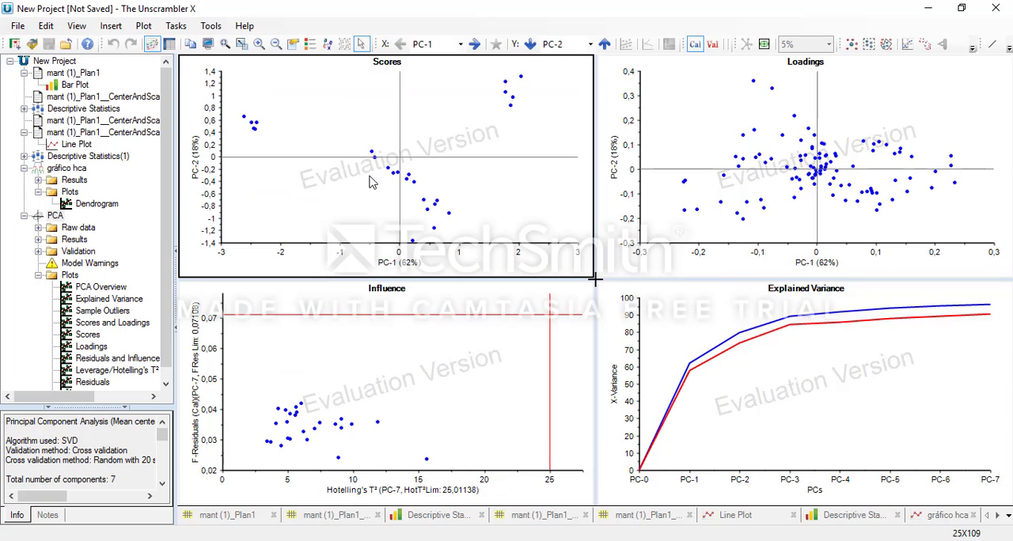
{"action": "left_click", "coordinate": [244, 30]}
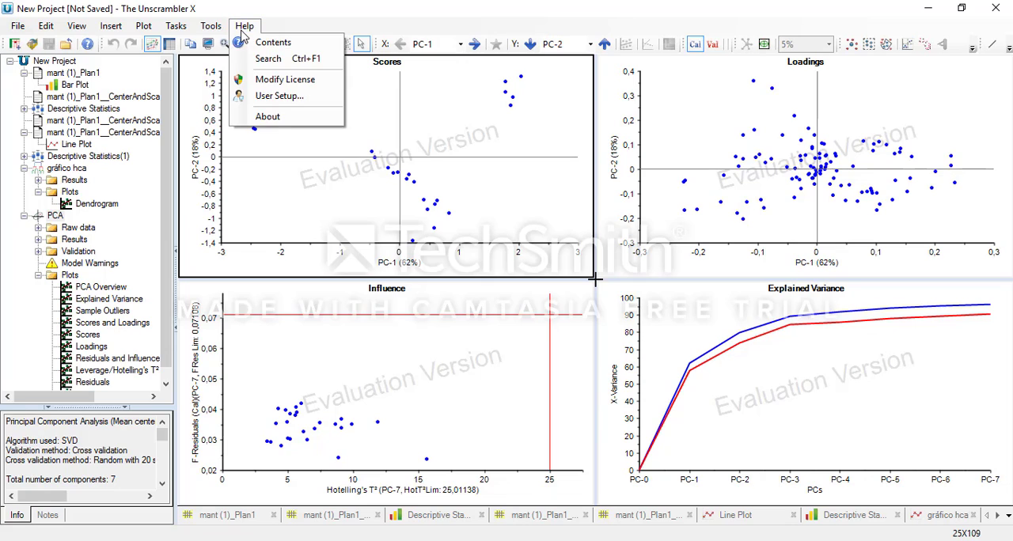
{"action": "left_click", "coordinate": [252, 30]}
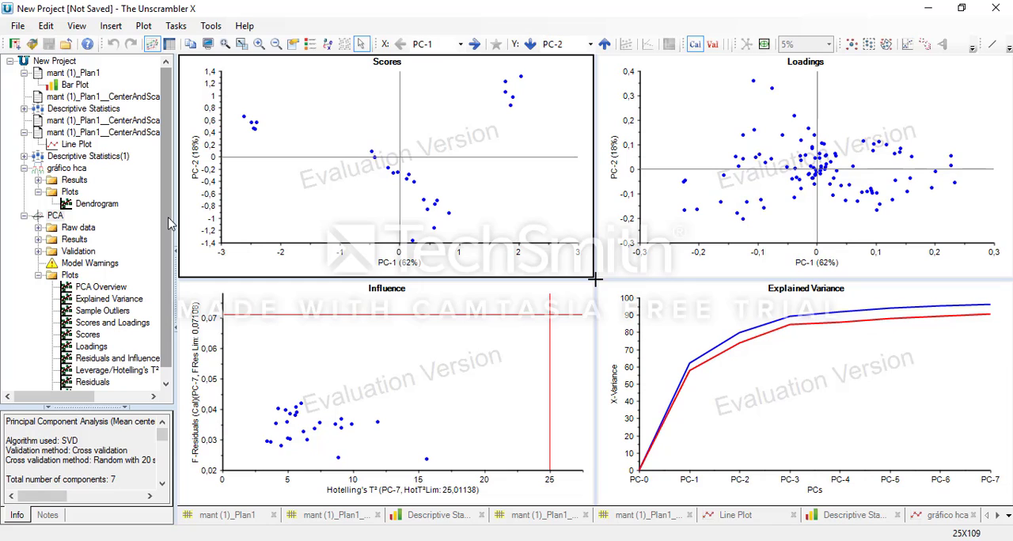
{"action": "left_click_drag", "start_coordinate": [168, 217], "coordinate": [166, 170]}
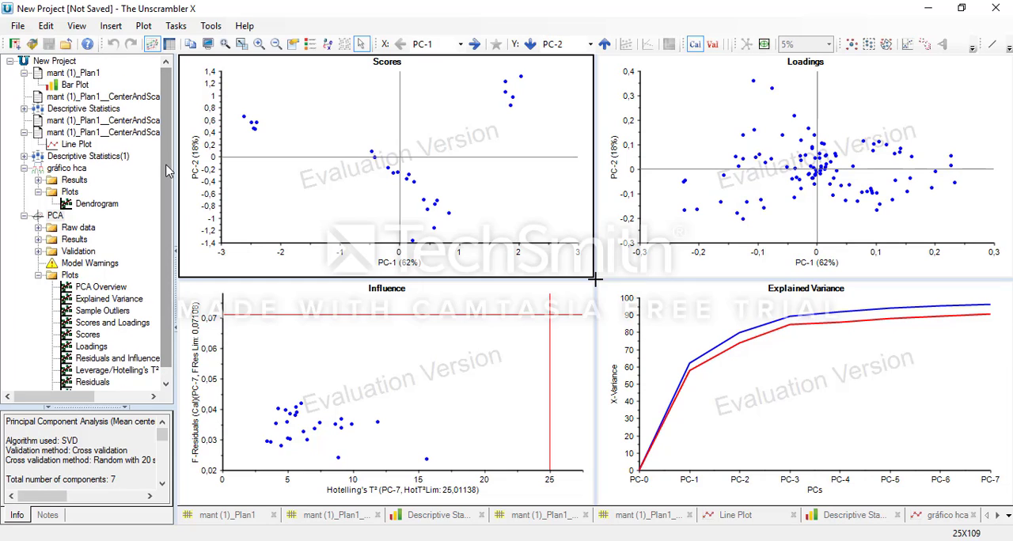